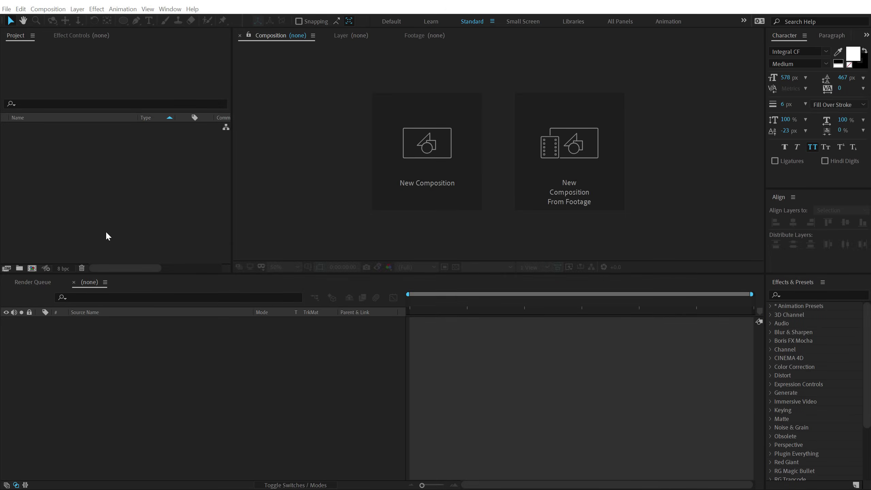
Create a 1920×1080, 30 fps, 20-second composition named Render.
{"action": "left_click", "coordinate": [417, 145]}
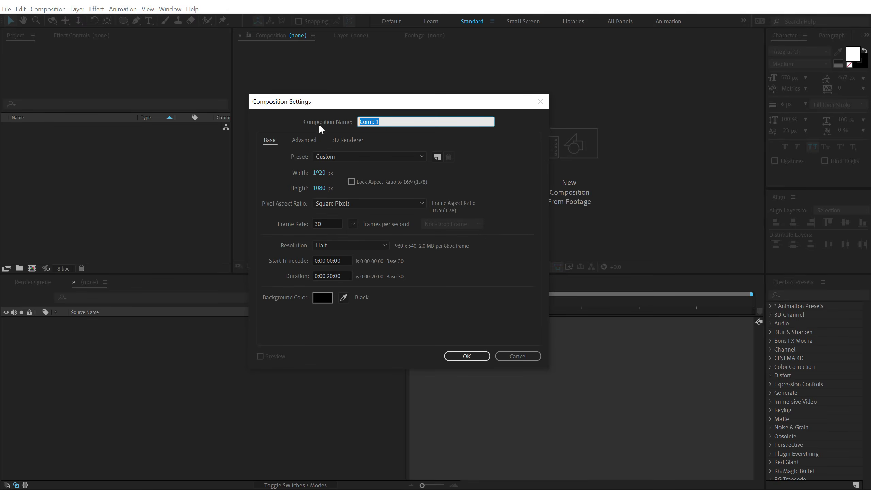
{"action": "type", "text": "Render"}
{"action": "left_click", "coordinate": [482, 353]}
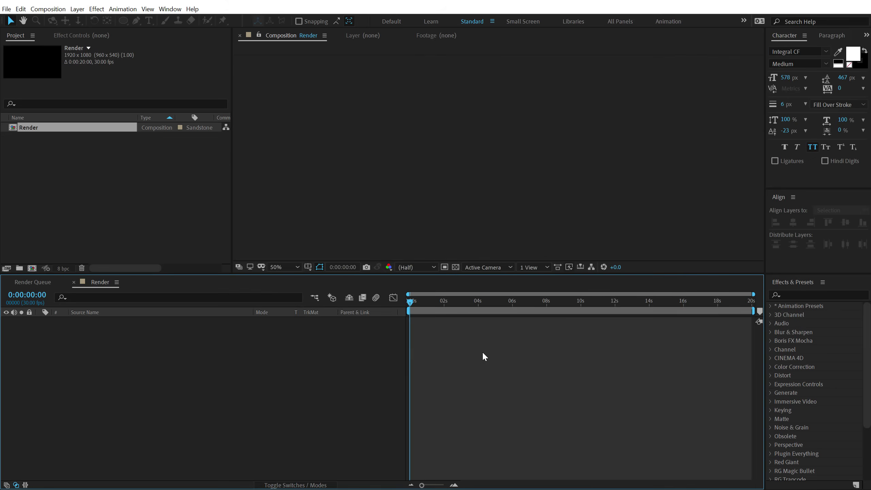
Create a second 1920×1080, 30 fps, 20-second composition named Text.
{"action": "left_click", "coordinate": [32, 268]}
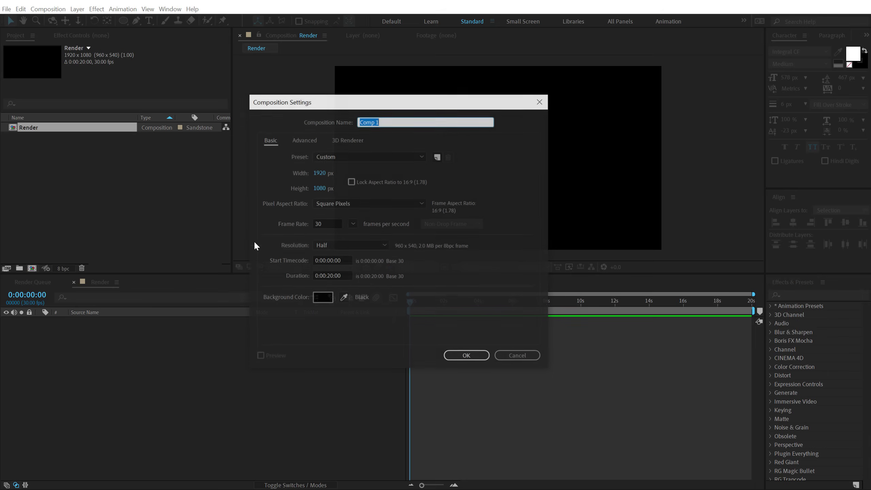
{"action": "type", "text": "Text"}
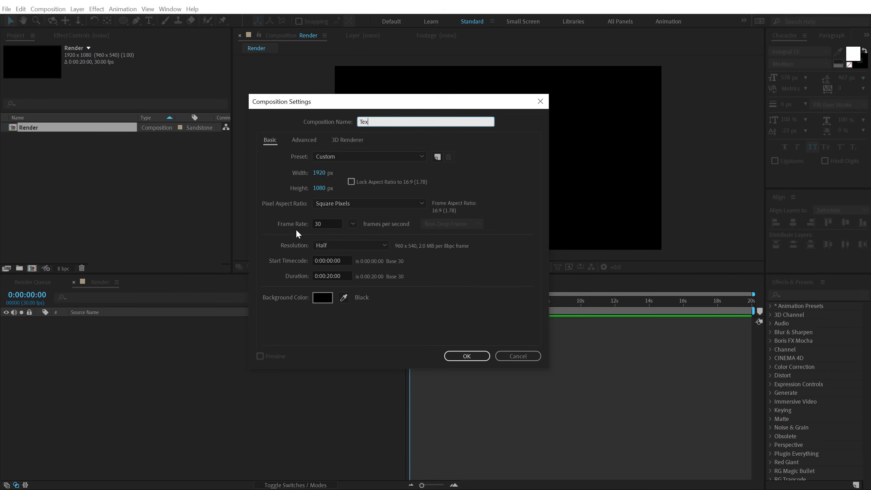
{"action": "left_click", "coordinate": [467, 355]}
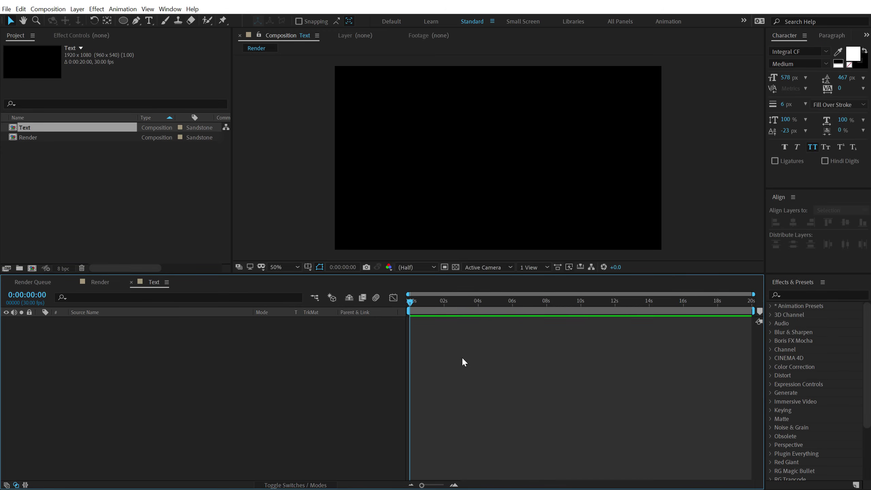
Type 'dope' and 'vibes' on two lines, then centre the text horizontally and vertically.
{"action": "left_click", "coordinate": [149, 21]}
{"action": "left_click", "coordinate": [430, 144]}
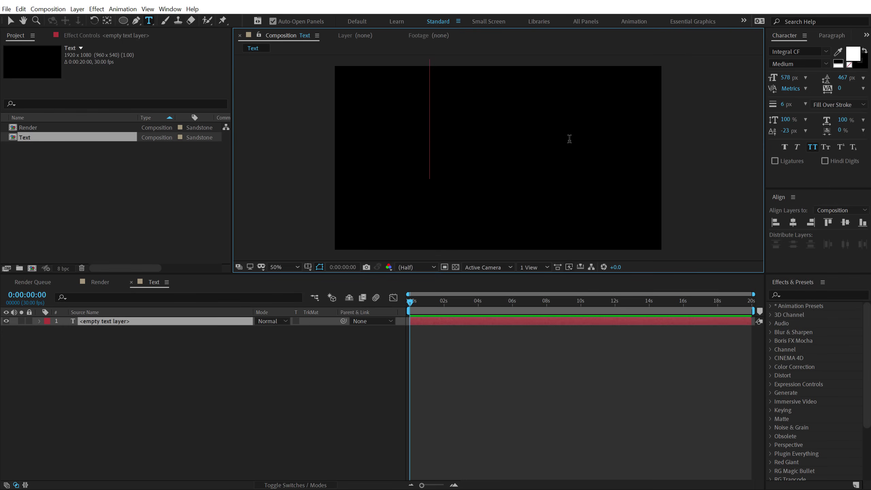
{"action": "type", "text": "dope"}
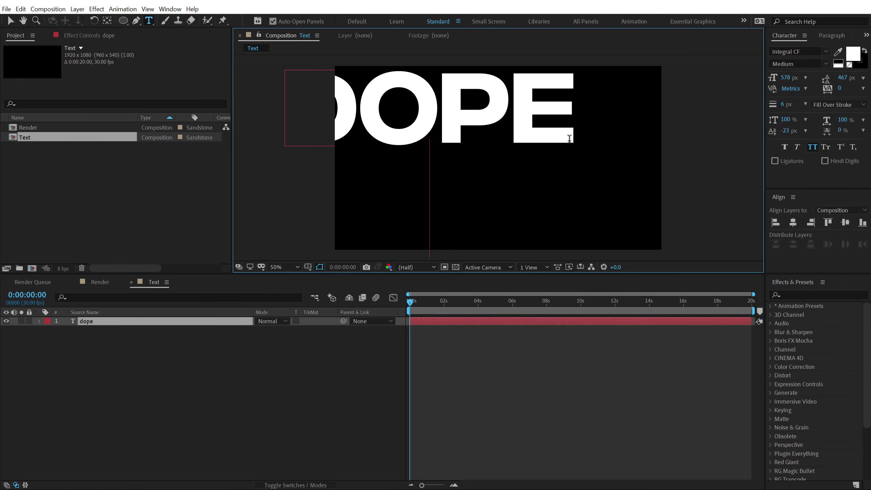
{"action": "key", "text": "Return"}
{"action": "type", "text": "vibes"}
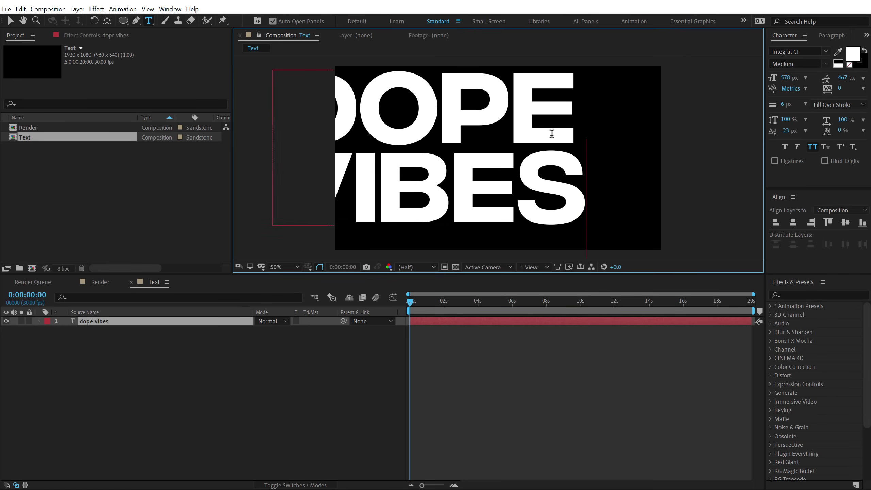
{"action": "key", "text": "Escape"}
{"action": "key", "text": "v"}
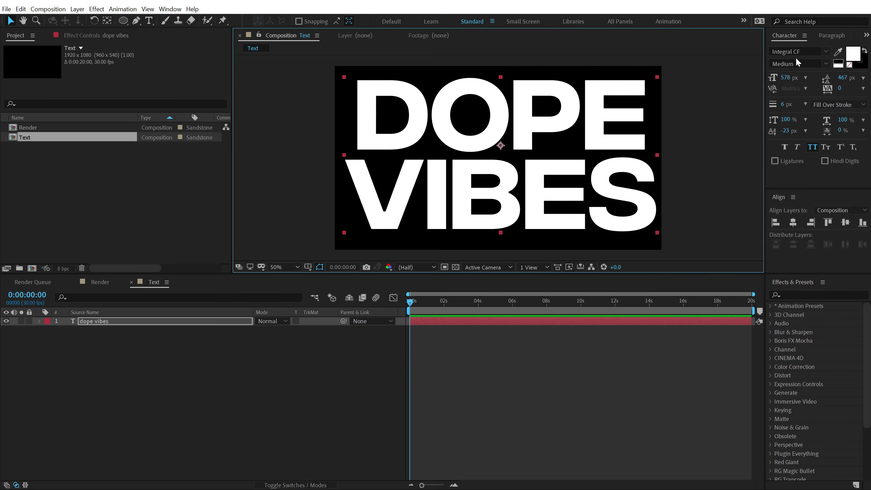
{"action": "left_click", "coordinate": [792, 222]}
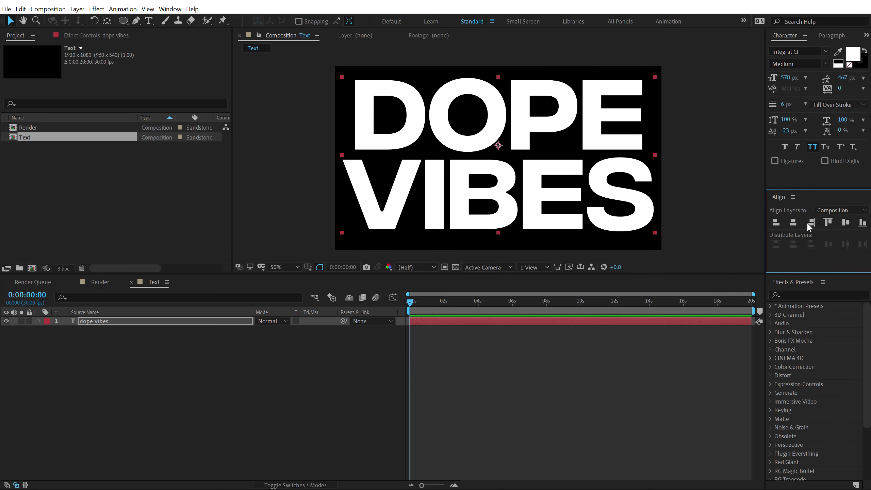
{"action": "left_click", "coordinate": [844, 223]}
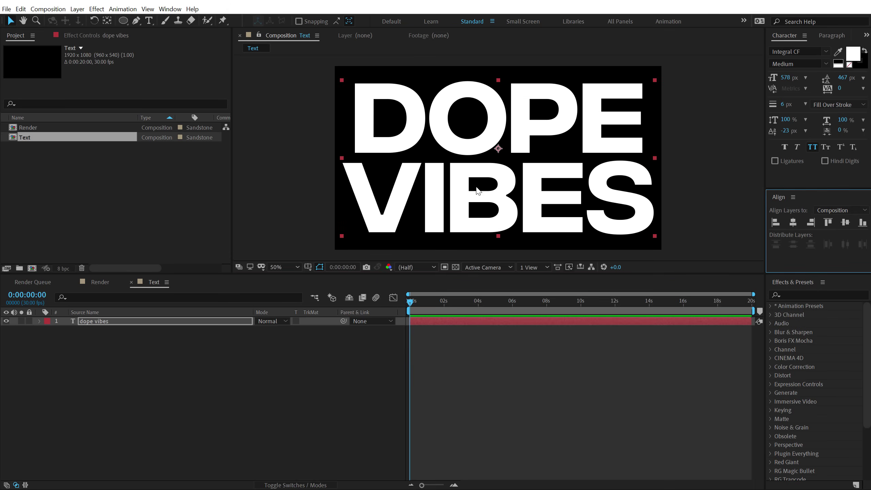
Nest the Text comp inside the Render comp and scale that layer to 25%.
{"action": "left_click", "coordinate": [9, 281]}
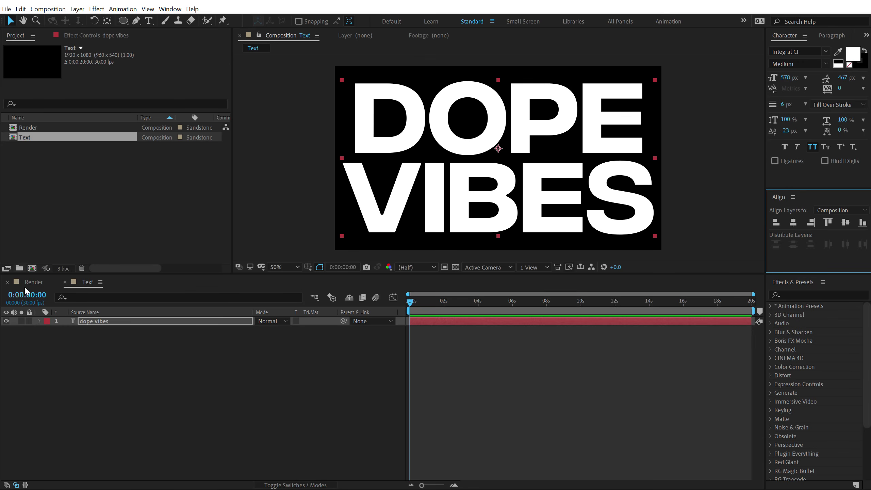
{"action": "left_click", "coordinate": [32, 282]}
{"action": "left_click_drag", "start_coordinate": [43, 138], "coordinate": [113, 370]}
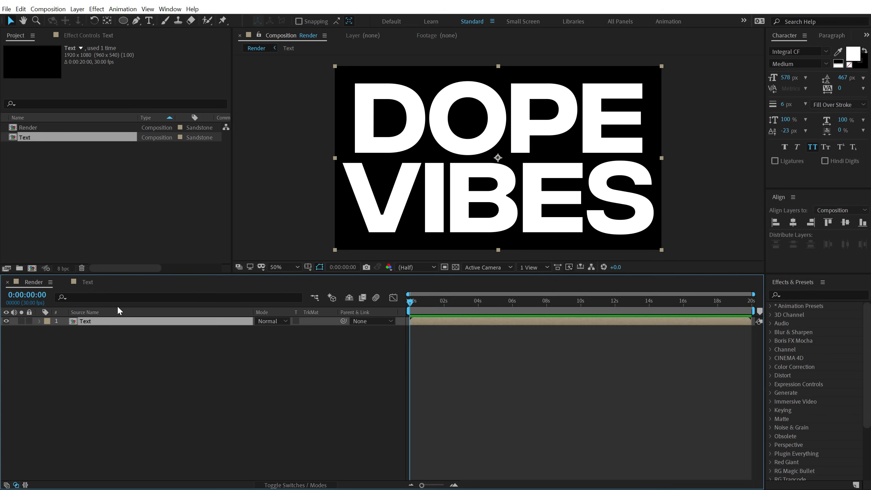
{"action": "key", "text": "s"}
{"action": "left_click", "coordinate": [287, 330]}
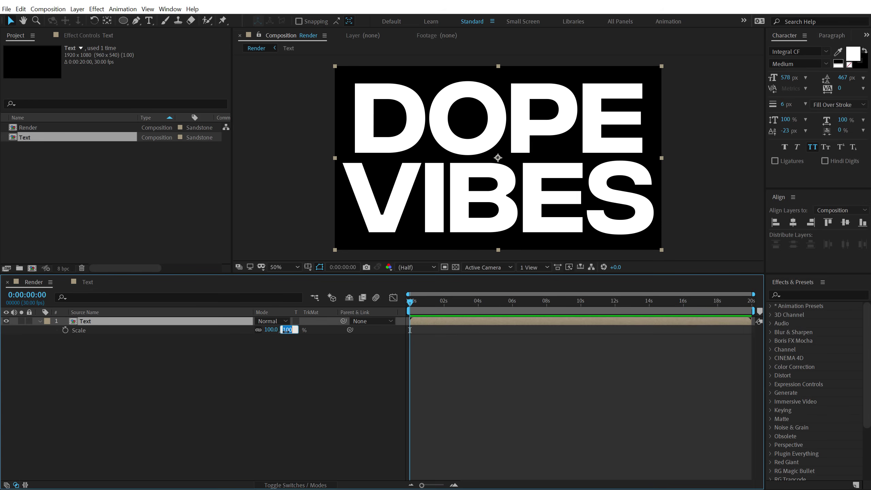
{"action": "type", "text": "25"}
{"action": "key", "text": "Return"}
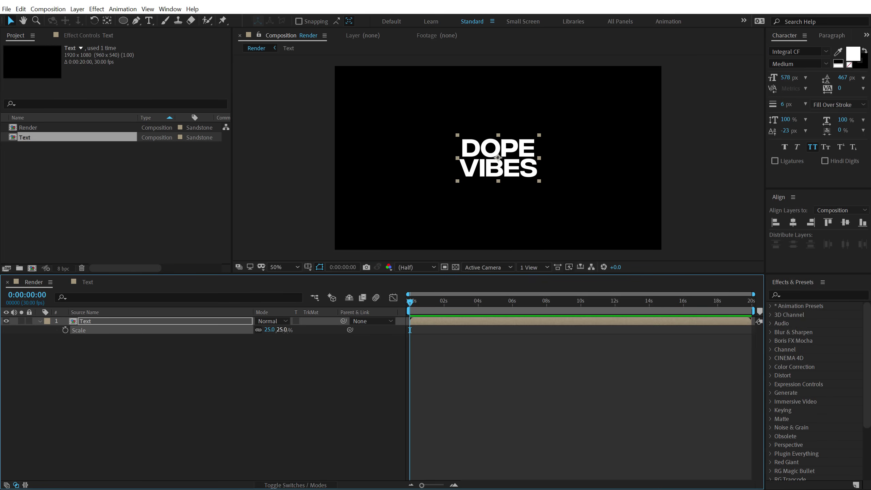
{"action": "left_click", "coordinate": [281, 354]}
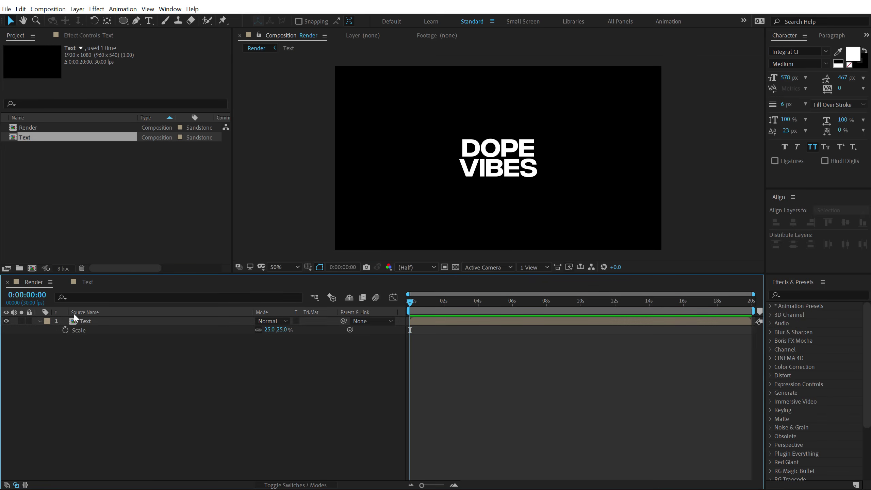
In the Text comp, show the transparency grid and give the text a black 8 px stroke.
{"action": "left_click", "coordinate": [84, 283]}
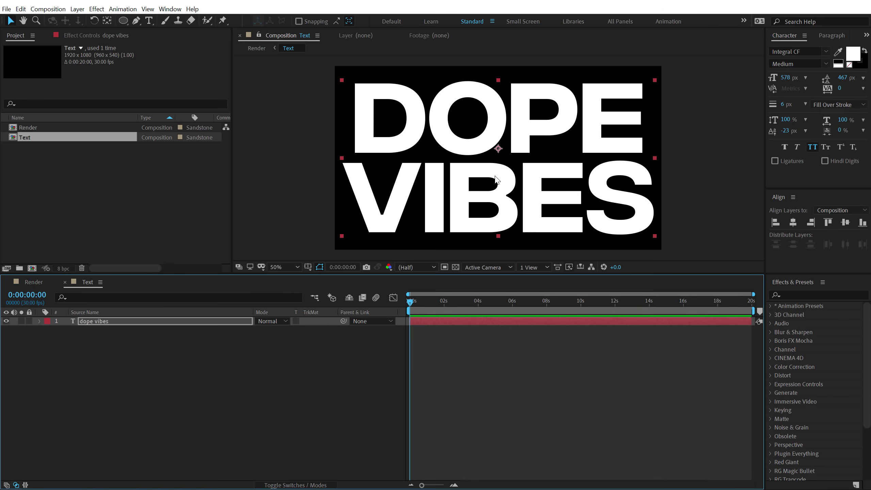
{"action": "left_click", "coordinate": [455, 267]}
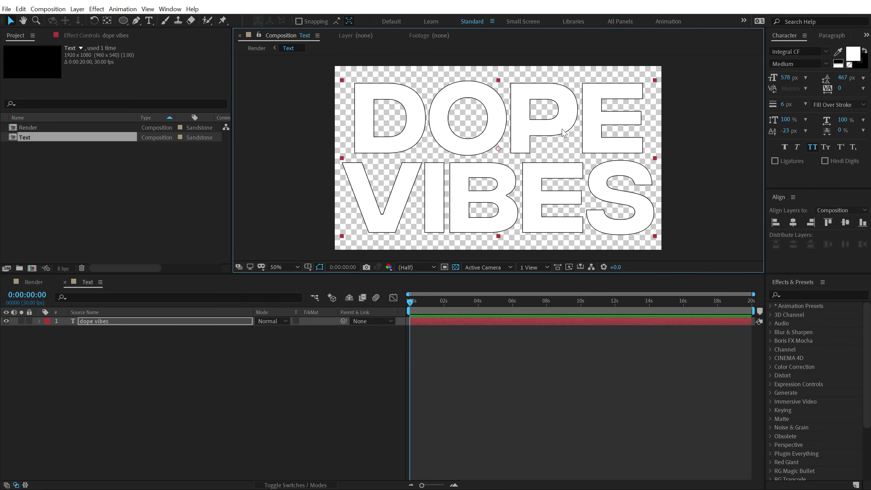
{"action": "left_click", "coordinate": [861, 67]}
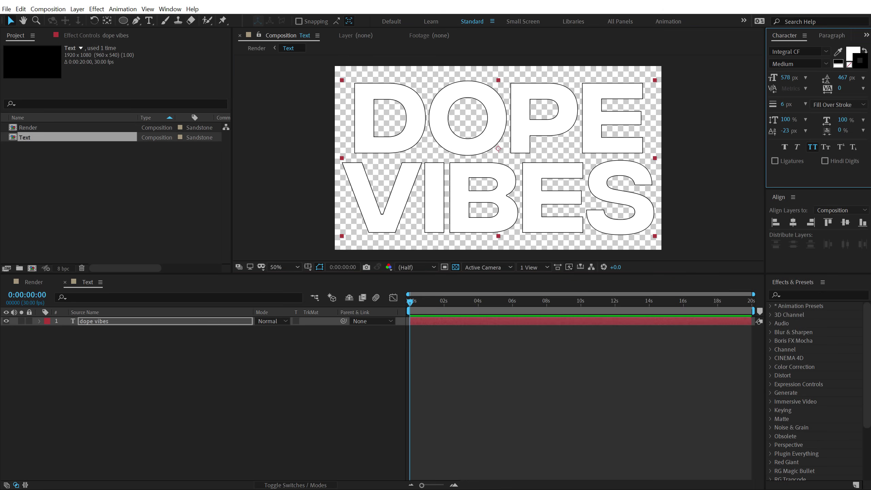
{"action": "left_click", "coordinate": [848, 65]}
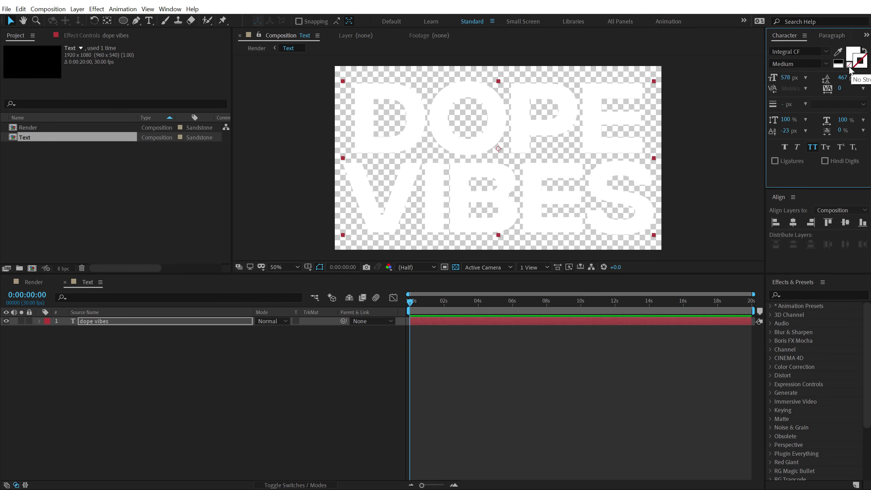
{"action": "left_click", "coordinate": [853, 55]}
{"action": "left_click", "coordinate": [862, 67]}
{"action": "left_click", "coordinate": [838, 65]}
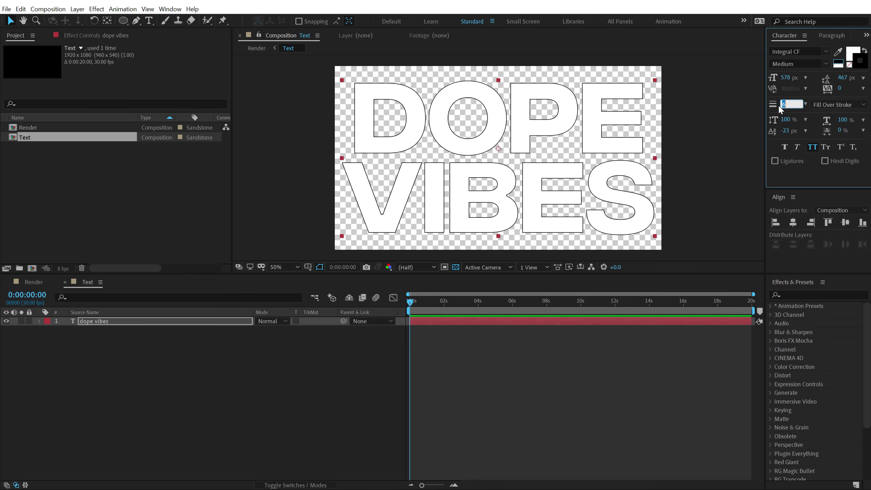
{"action": "type", "text": "8"}
{"action": "key", "text": "Return"}
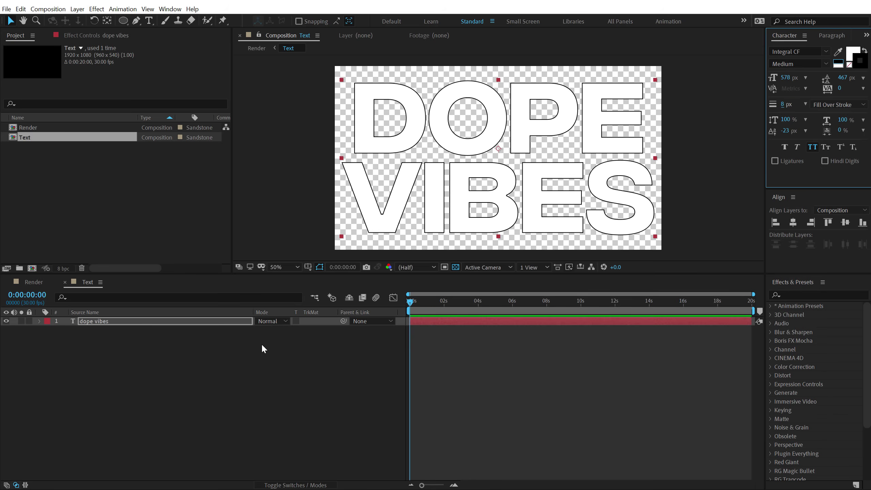
{"action": "left_click", "coordinate": [262, 346]}
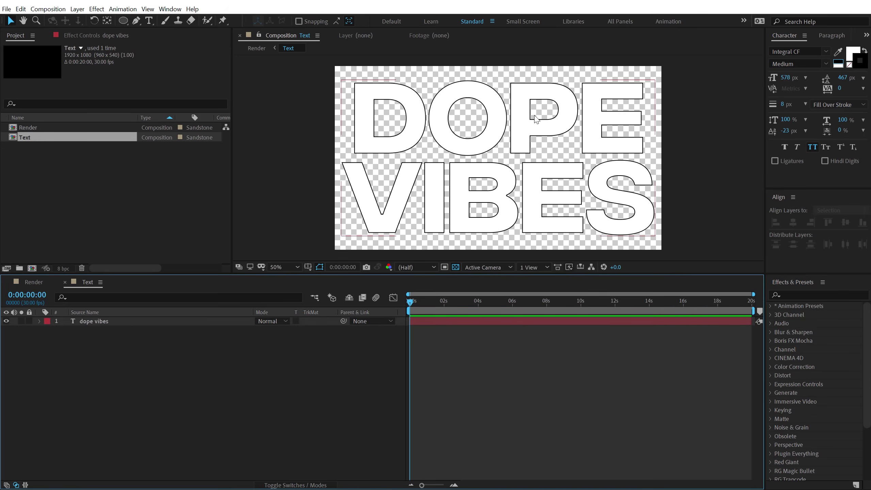
Set the Text layer's Rotation to 20° and set a keyframe at frame 0.
{"action": "left_click", "coordinate": [30, 282]}
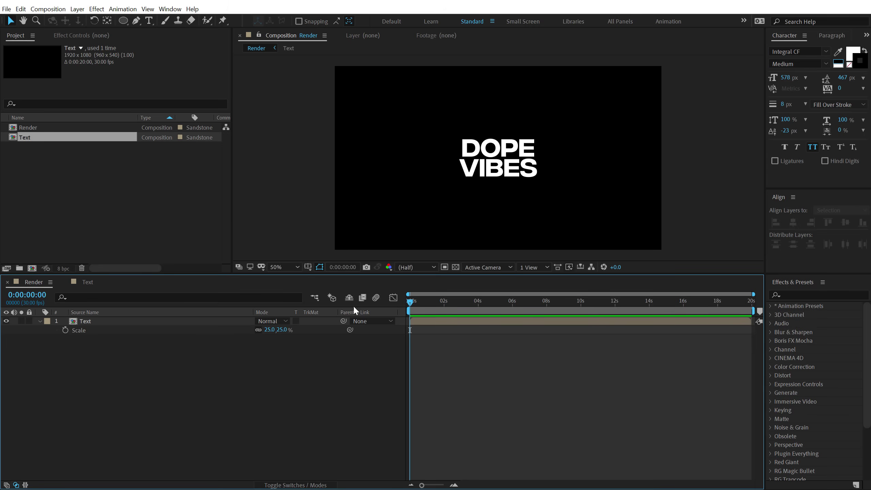
{"action": "left_click", "coordinate": [99, 321]}
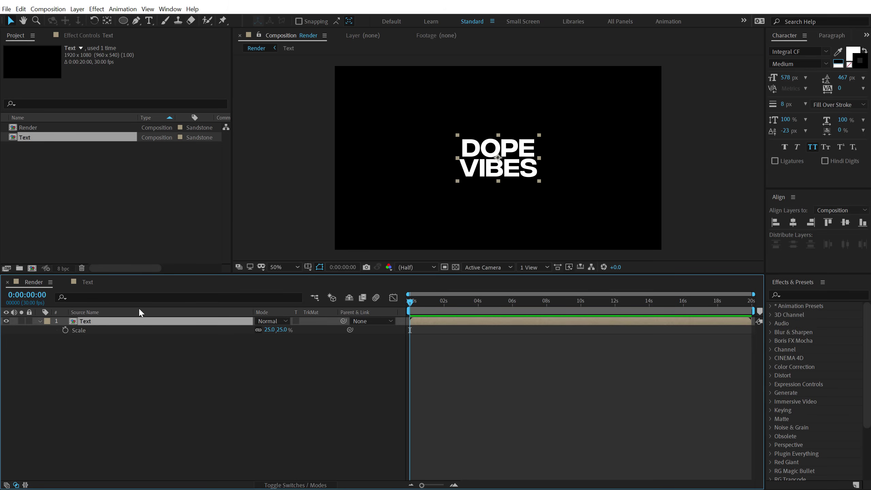
{"action": "key", "text": "r"}
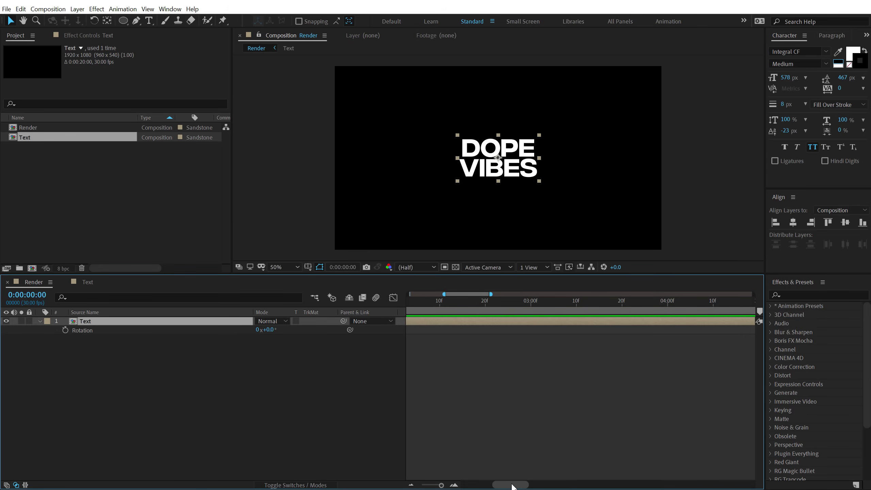
{"action": "key", "text": "equal"}
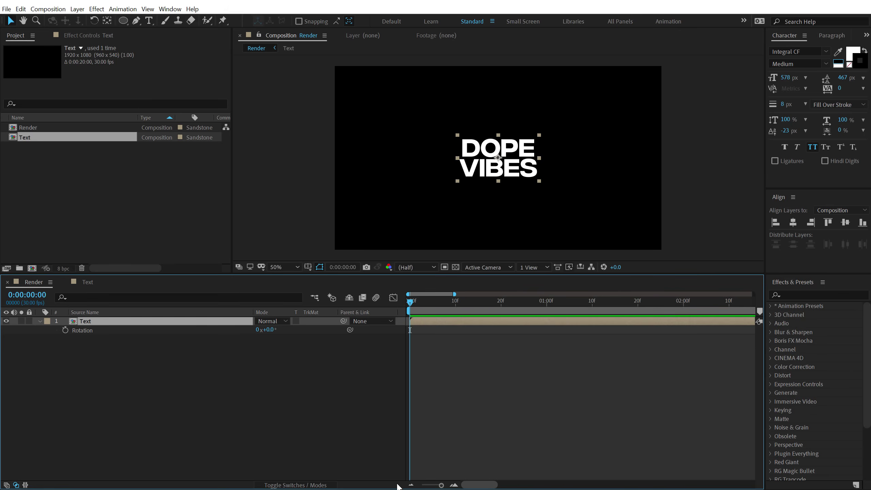
{"action": "left_click_drag", "start_coordinate": [268, 329], "coordinate": [268, 329]}
{"action": "left_click", "coordinate": [268, 331]}
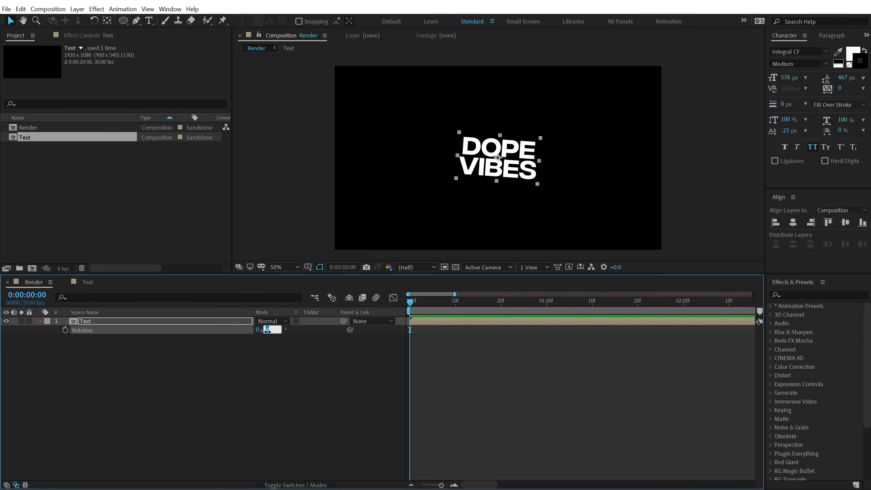
{"action": "type", "text": "20"}
{"action": "key", "text": "Return"}
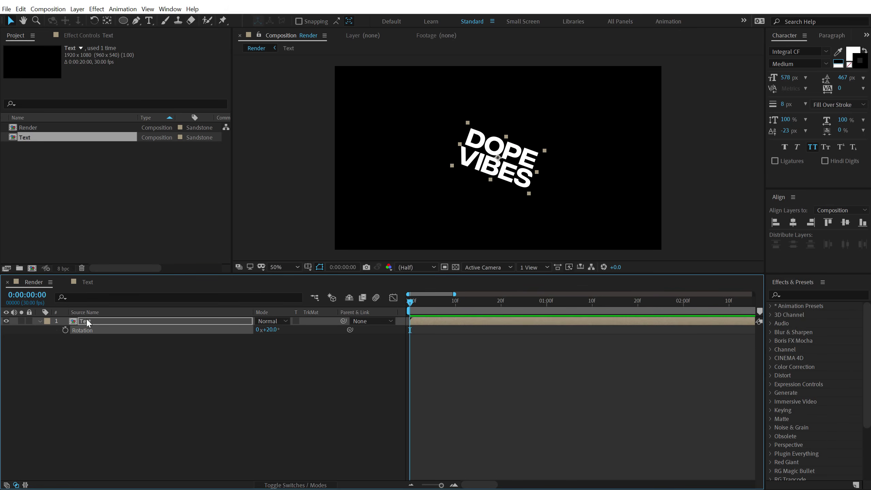
{"action": "left_click", "coordinate": [65, 330]}
Add rotation keyframes of −20° at 1s10f and +20° at 2s20f.
{"action": "left_click", "coordinate": [547, 305]}
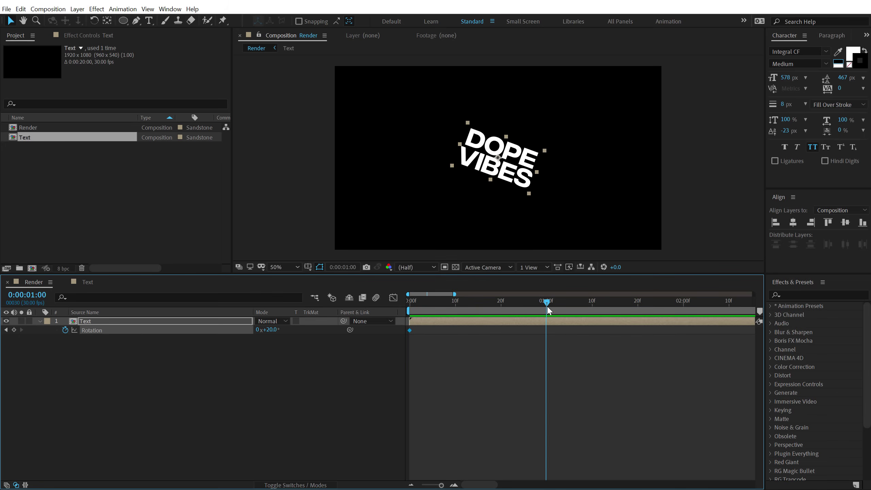
{"action": "left_click", "coordinate": [594, 308]}
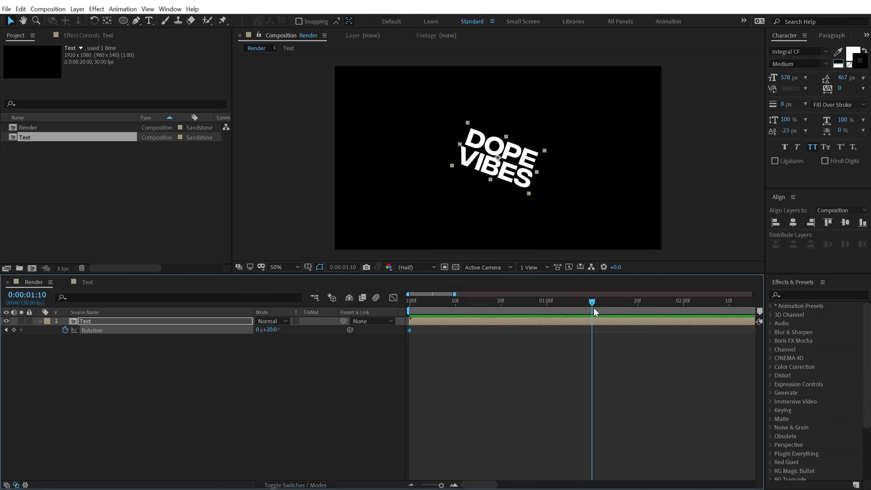
{"action": "left_click", "coordinate": [271, 329]}
{"action": "type", "text": "-20"}
{"action": "key", "text": "Return"}
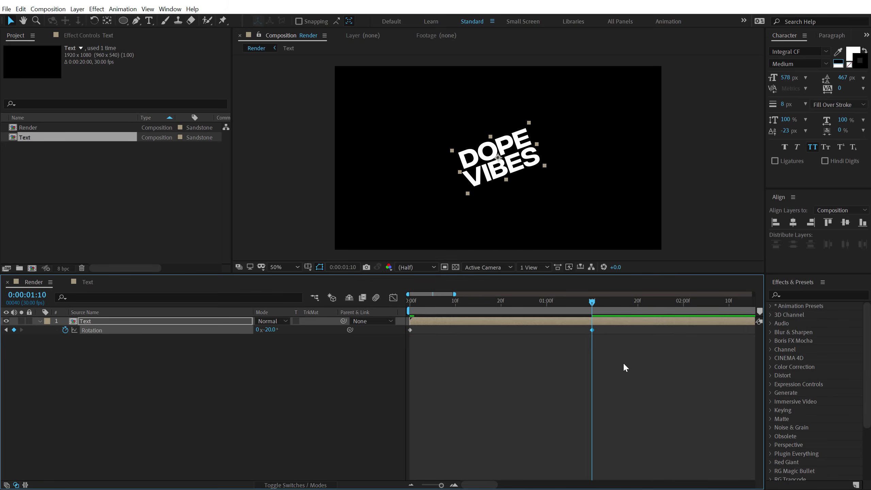
{"action": "key", "text": "space"}
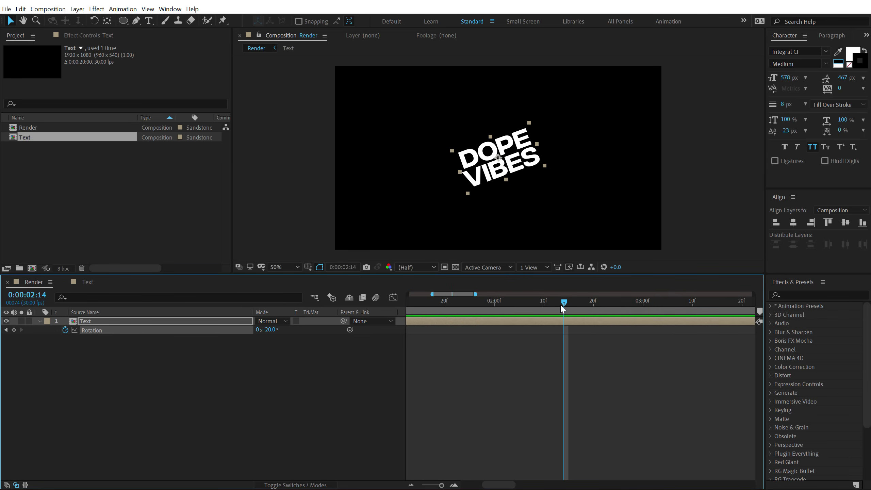
{"action": "left_click_drag", "start_coordinate": [562, 307], "coordinate": [592, 305]}
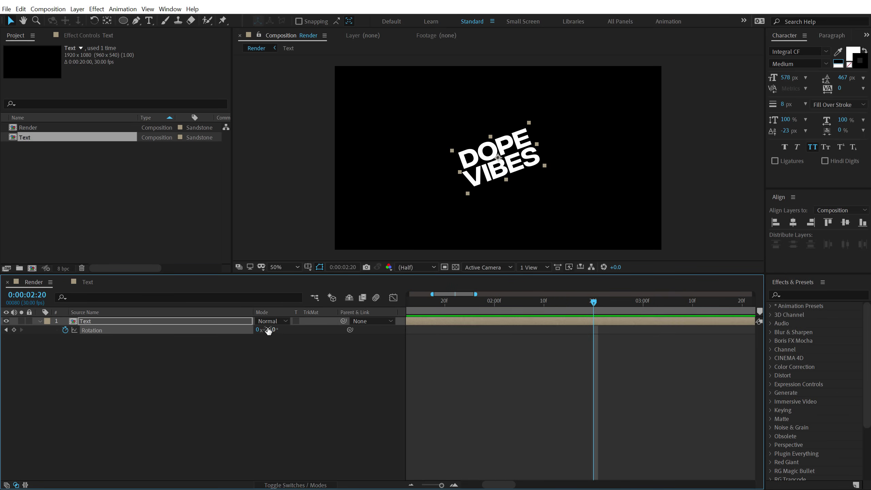
{"action": "left_click", "coordinate": [274, 329]}
{"action": "type", "text": "20"}
{"action": "key", "text": "Return"}
{"action": "scroll", "coordinate": [596, 394], "scroll_direction": "down", "scroll_amount": 5}
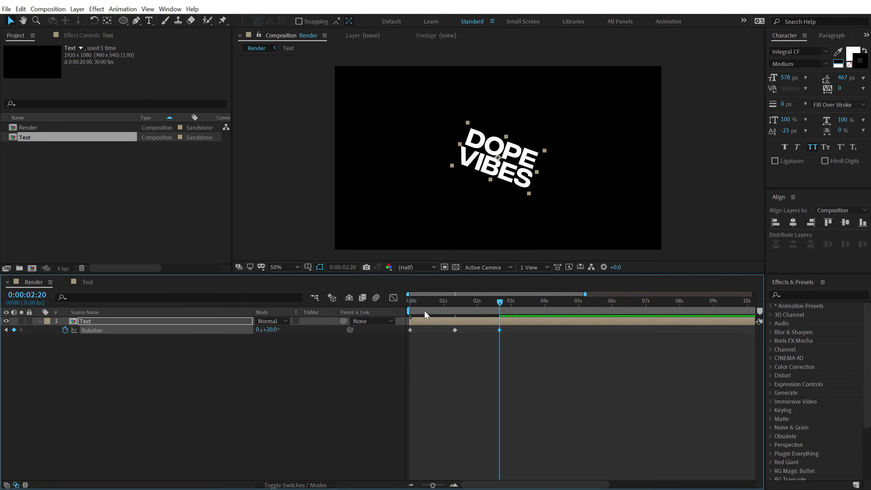
Add a loopOut() expression to Rotation and scrub the timeline to confirm the rocking repeats.
{"action": "left_click", "coordinate": [64, 330], "text": "alt"}
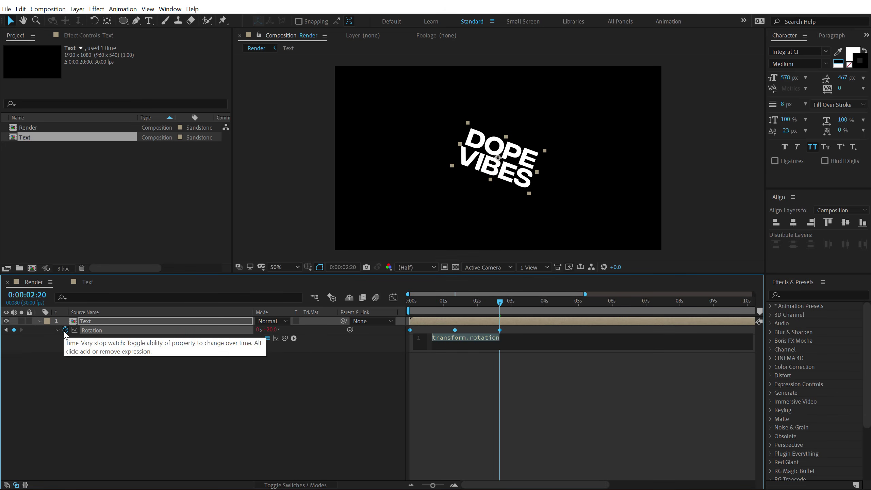
{"action": "type", "text": "loopO"}
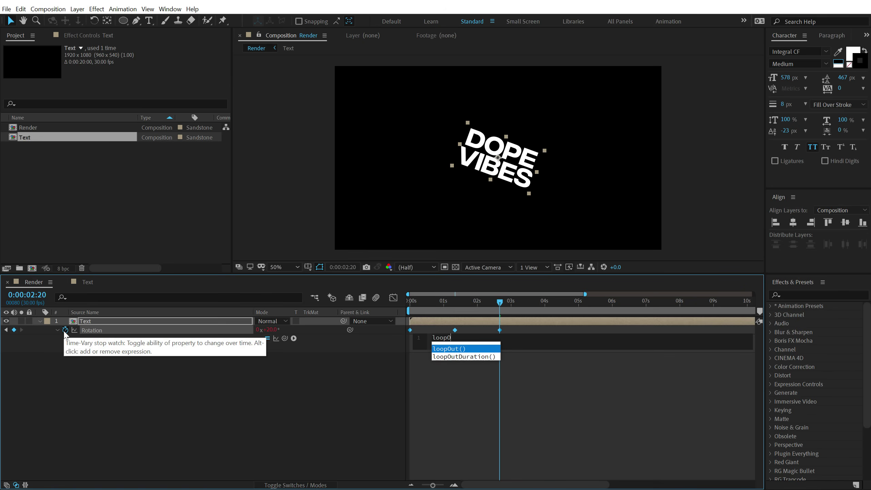
{"action": "type", "text": "ut"}
{"action": "key", "text": "Return"}
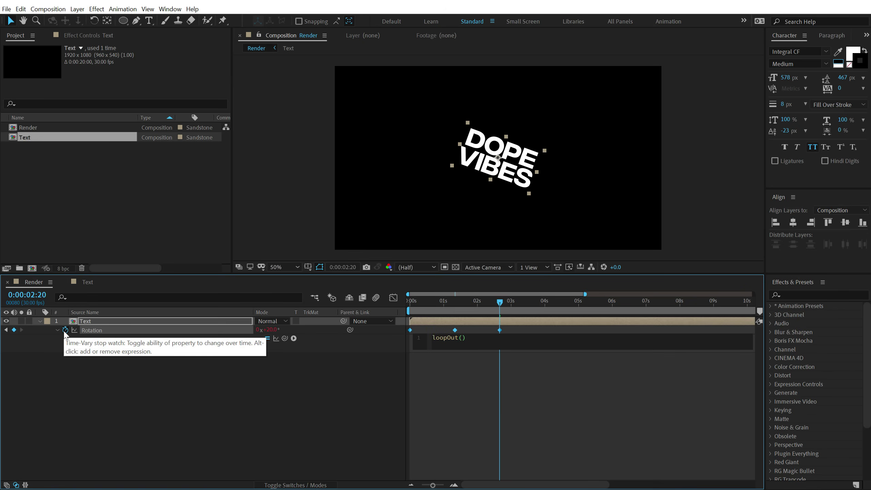
{"action": "key", "text": "KP_Enter"}
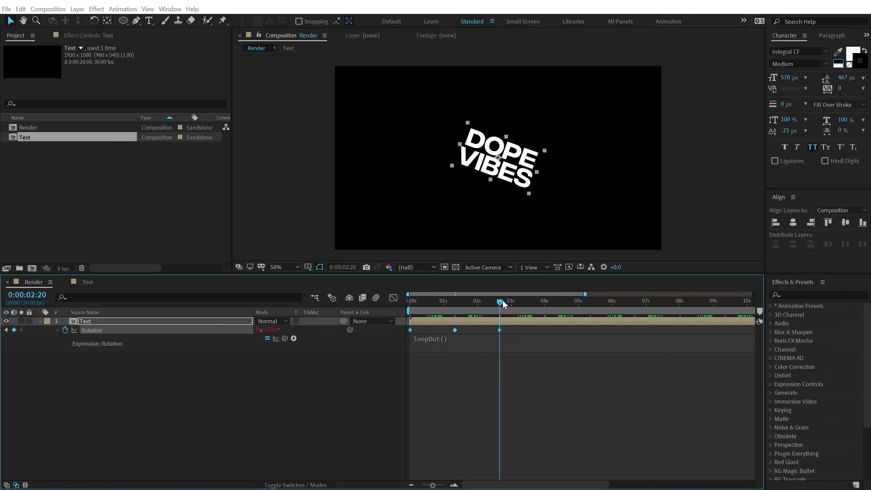
{"action": "left_click_drag", "start_coordinate": [502, 300], "coordinate": [438, 309]}
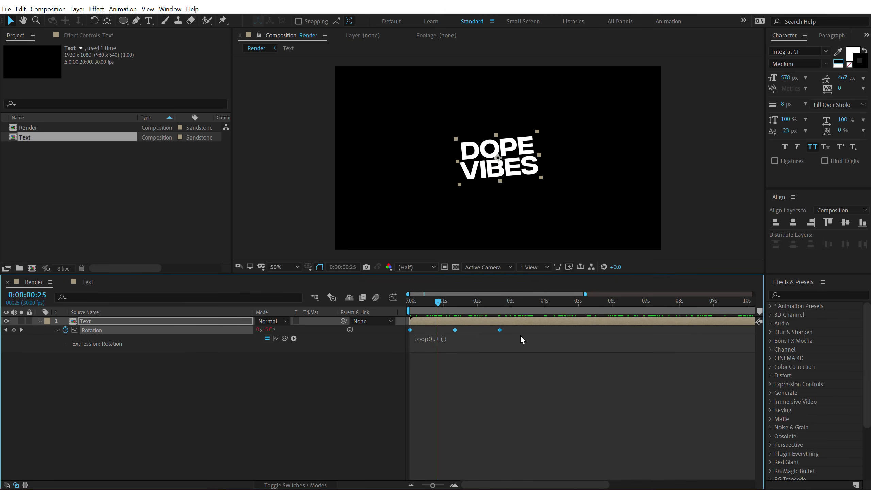
{"action": "right_click", "coordinate": [500, 331]}
Apply Easy Ease to the rotation keyframes and view their speed graph with snapping enabled.
{"action": "mouse_move", "coordinate": [572, 446]}
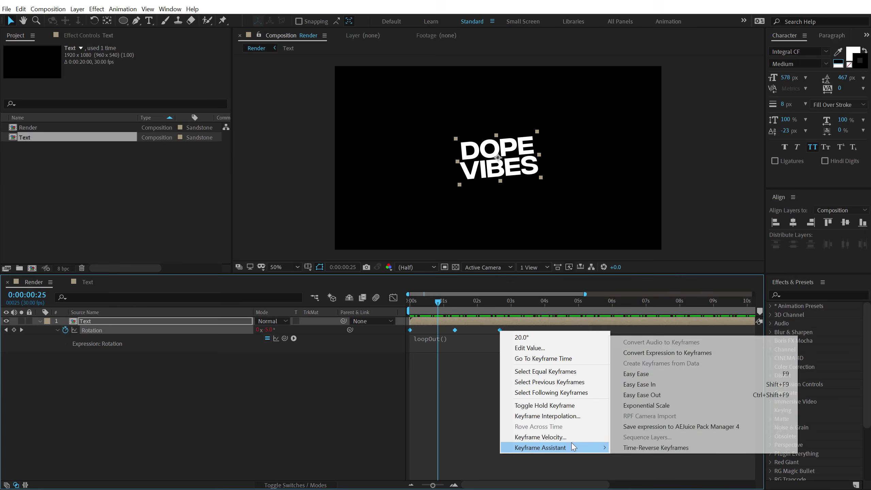
{"action": "left_click", "coordinate": [641, 374]}
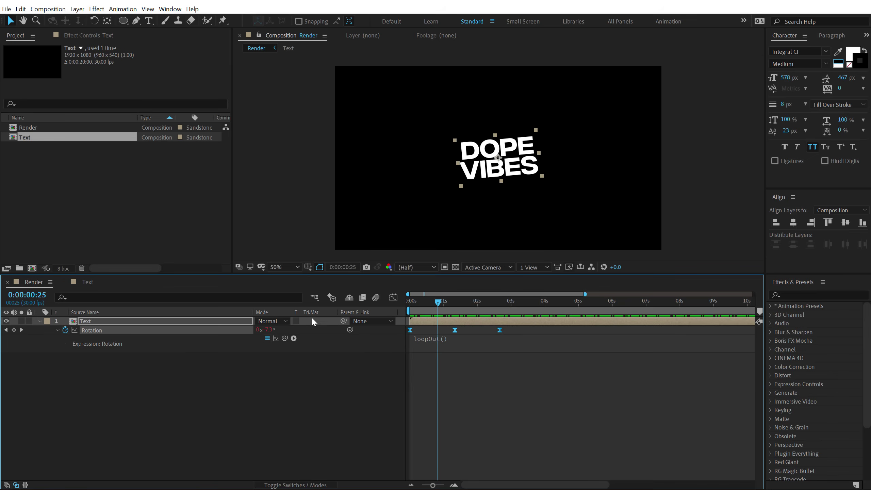
{"action": "left_click", "coordinate": [392, 298]}
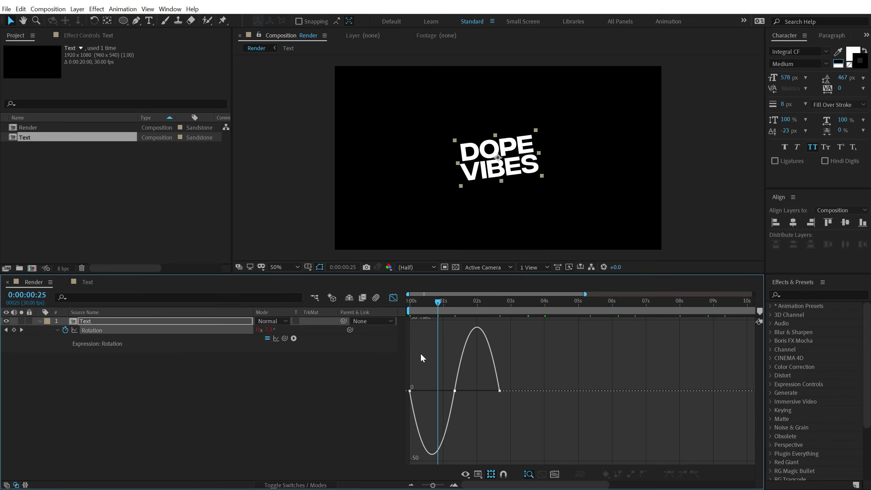
{"action": "scroll", "coordinate": [425, 359], "scroll_direction": "up", "scroll_amount": 2}
{"action": "left_click_drag", "start_coordinate": [496, 487], "coordinate": [494, 487]}
{"action": "right_click", "coordinate": [623, 349]}
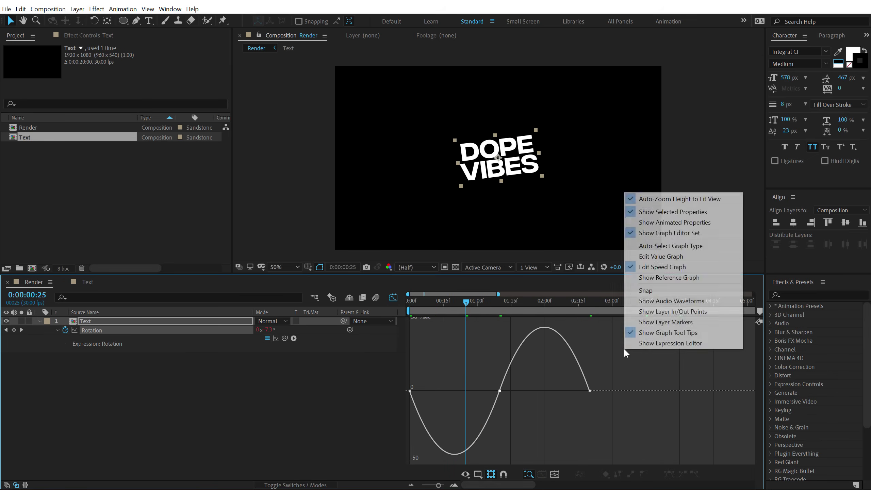
{"action": "left_click", "coordinate": [663, 272]}
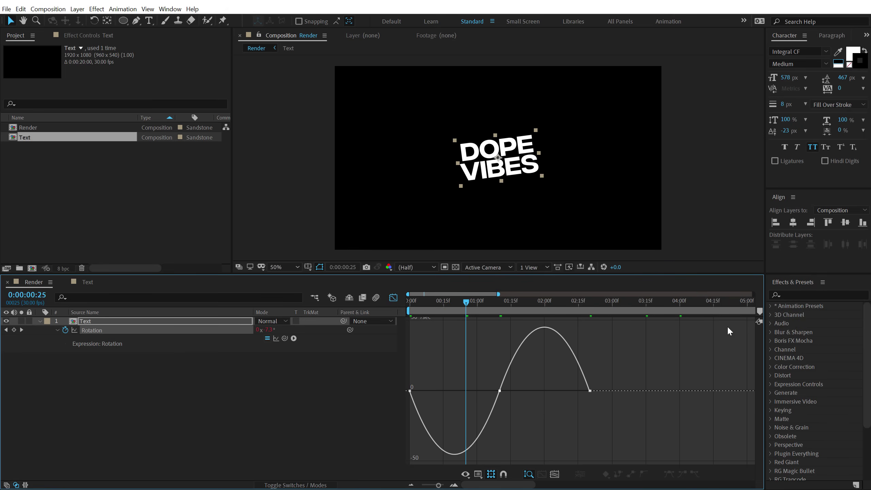
{"action": "left_click", "coordinate": [503, 475]}
{"action": "scroll", "coordinate": [459, 378], "scroll_direction": "up", "scroll_amount": 3}
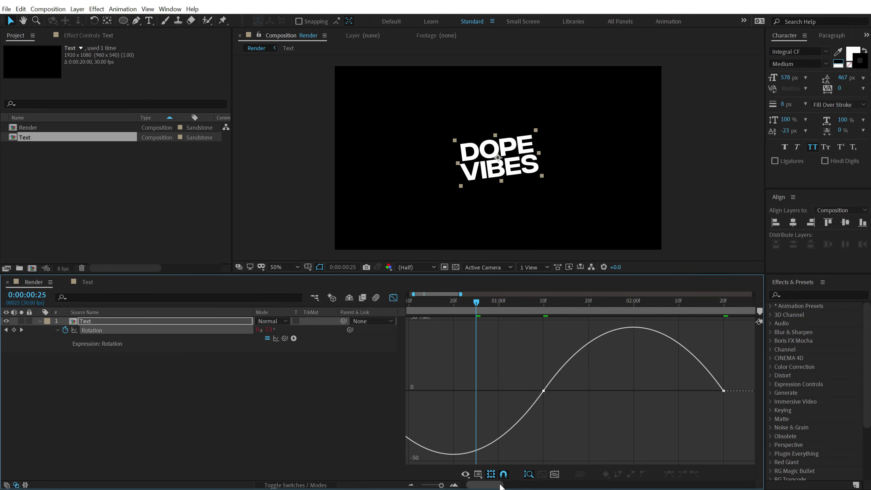
{"action": "scroll", "coordinate": [497, 421], "scroll_direction": "up", "scroll_amount": 2}
{"action": "scroll", "coordinate": [518, 388], "scroll_direction": "down", "scroll_amount": 3}
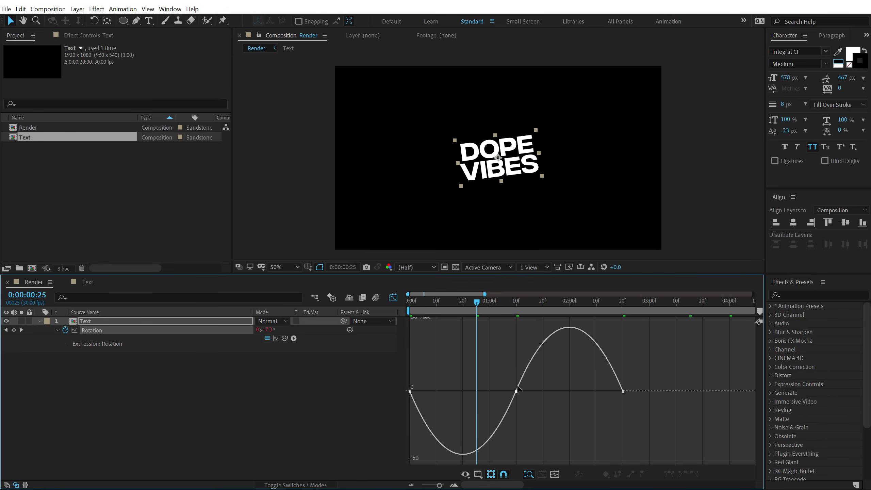
{"action": "left_click", "coordinate": [463, 302]}
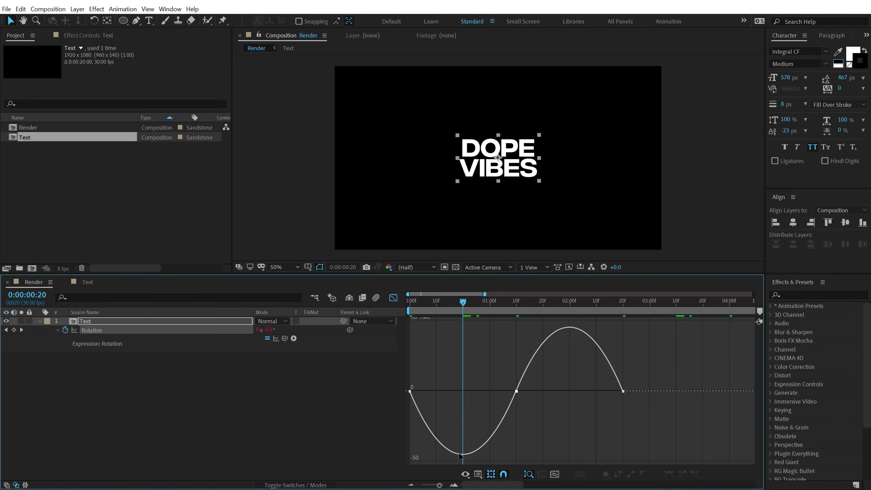
Drag the keyframes' influence handles to about 80%, 75%, 74% and 69% for spiky speed peaks.
{"action": "left_click", "coordinate": [410, 391]}
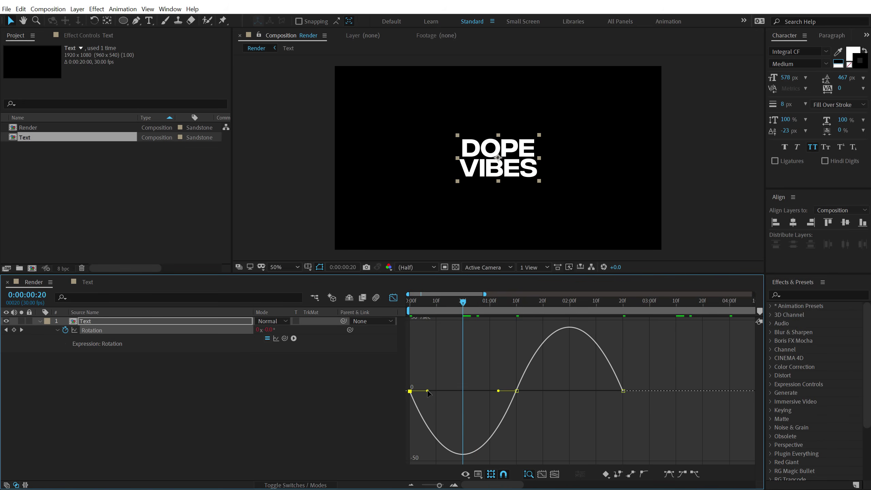
{"action": "left_click_drag", "start_coordinate": [428, 391], "coordinate": [449, 390]}
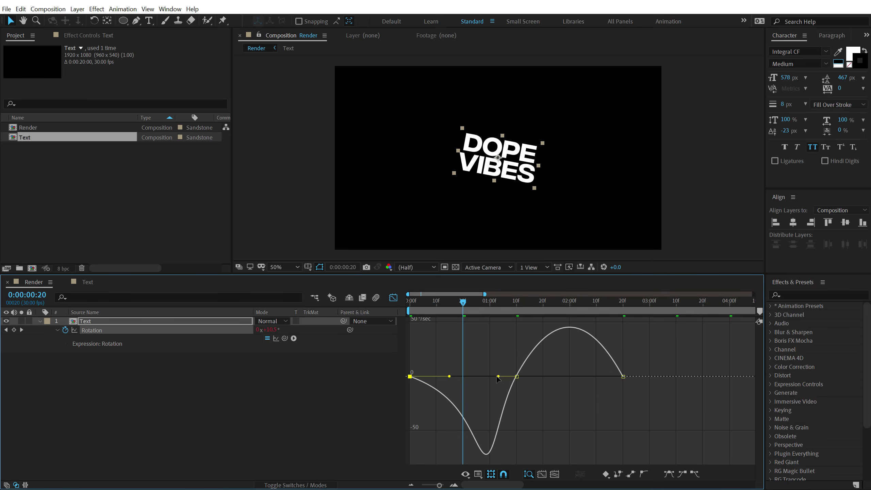
{"action": "left_click_drag", "start_coordinate": [498, 376], "coordinate": [476, 376]}
{"action": "left_click", "coordinate": [569, 308]}
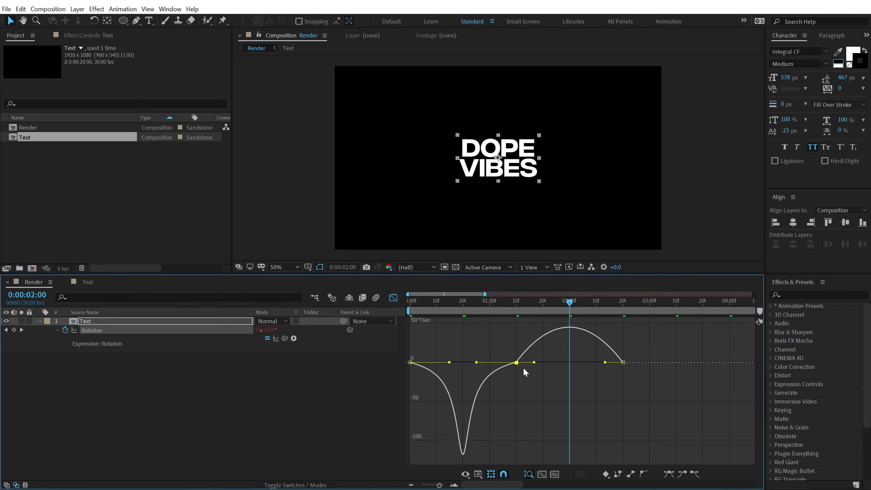
{"action": "left_click_drag", "start_coordinate": [533, 362], "coordinate": [554, 362]}
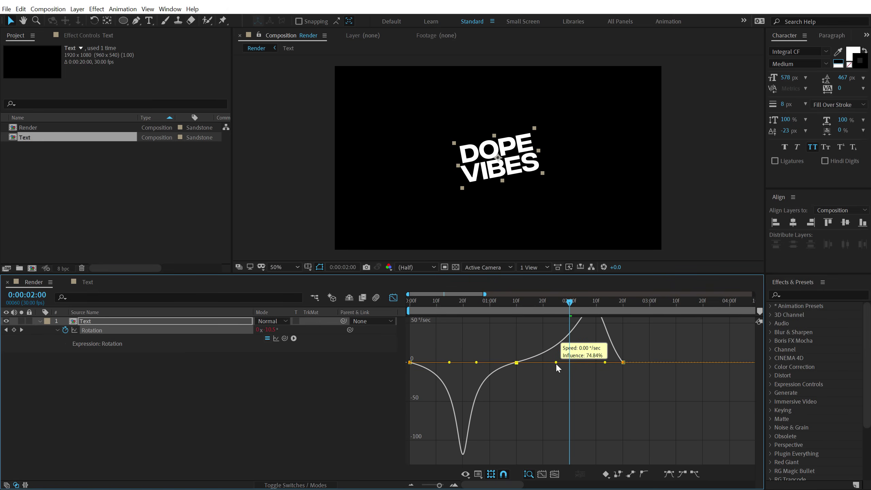
{"action": "left_click_drag", "start_coordinate": [556, 365], "coordinate": [555, 362]}
{"action": "left_click", "coordinate": [623, 375]}
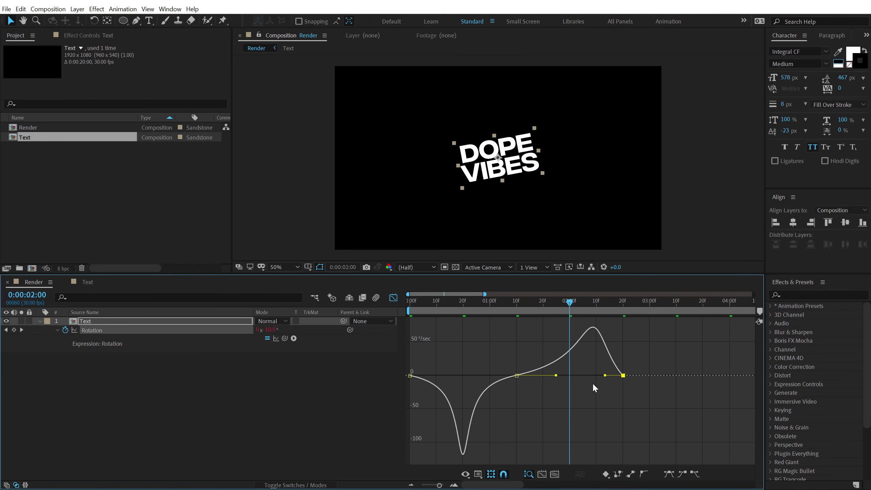
{"action": "left_click_drag", "start_coordinate": [604, 375], "coordinate": [583, 375]}
{"action": "left_click", "coordinate": [591, 406]}
Preview the eased rocking, switch back to layer bars, and scrub through the animation.
{"action": "key", "text": "Home"}
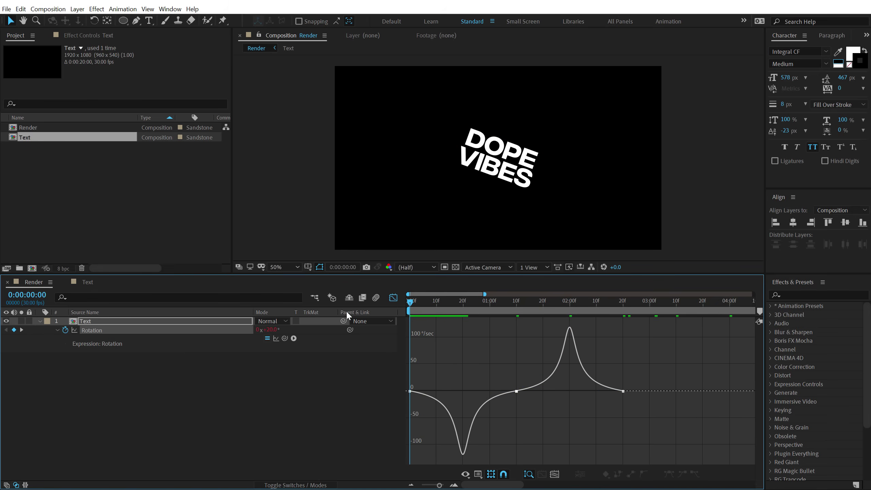
{"action": "key", "text": "space"}
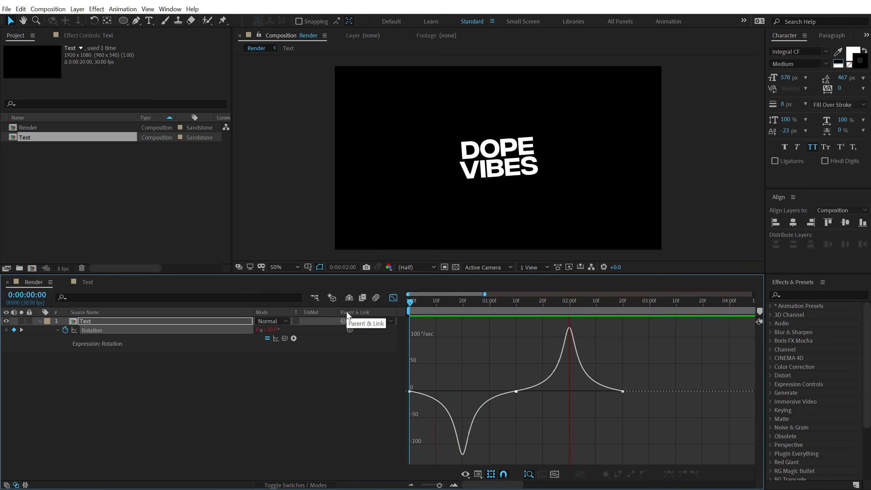
{"action": "key", "text": "space"}
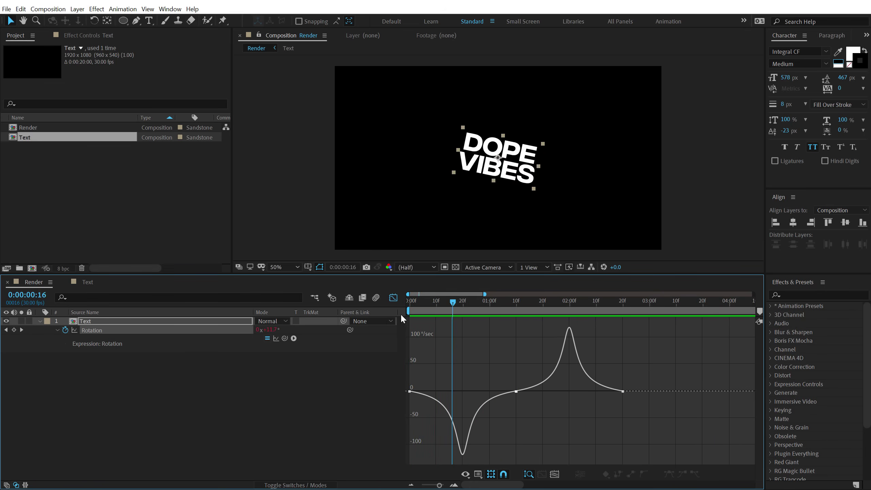
{"action": "key", "text": "shift+F3"}
{"action": "key", "text": "Home"}
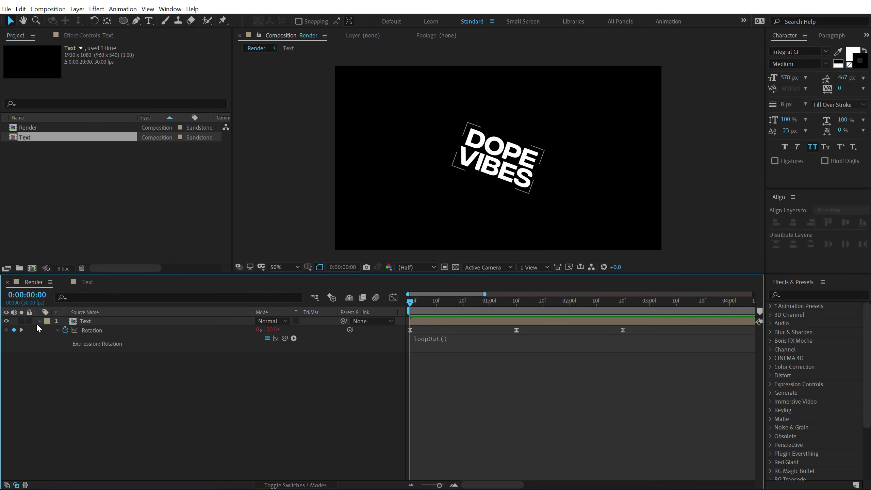
{"action": "left_click", "coordinate": [391, 311]}
{"action": "left_click_drag", "start_coordinate": [440, 308], "coordinate": [273, 322]}
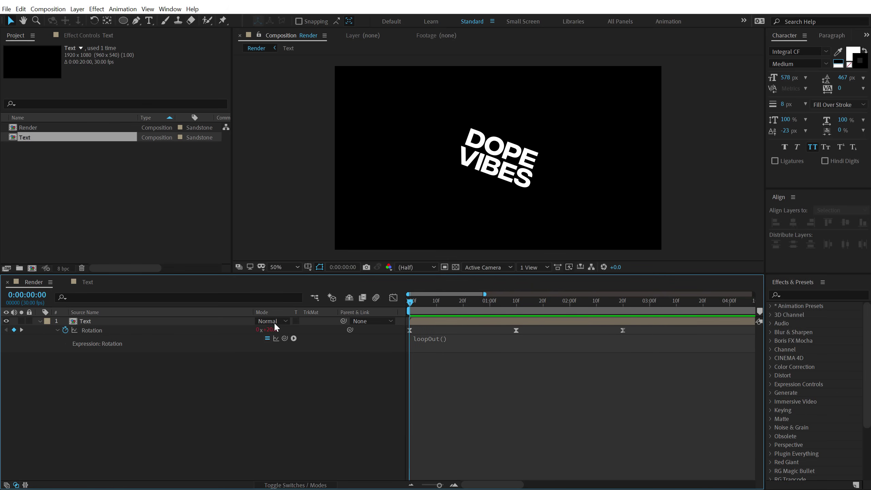
Duplicate the Text layer and scale the copy to 35%.
{"action": "left_click", "coordinate": [39, 320]}
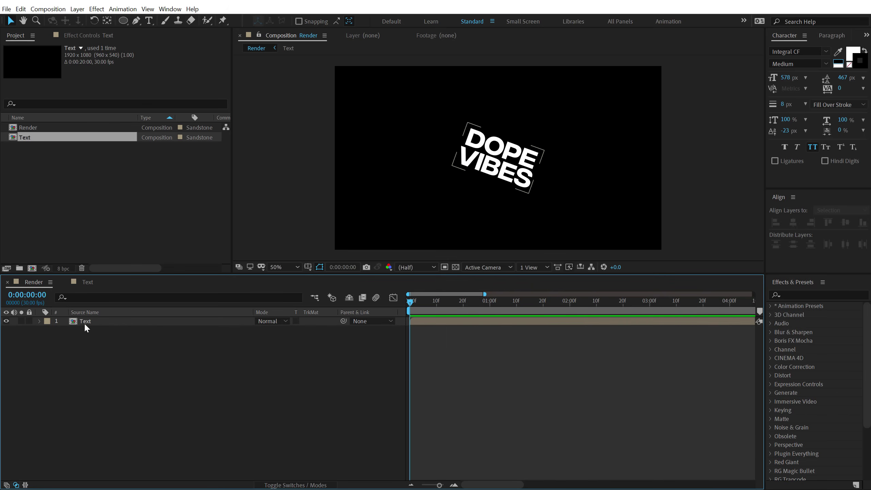
{"action": "left_click", "coordinate": [86, 322]}
{"action": "key", "text": "s"}
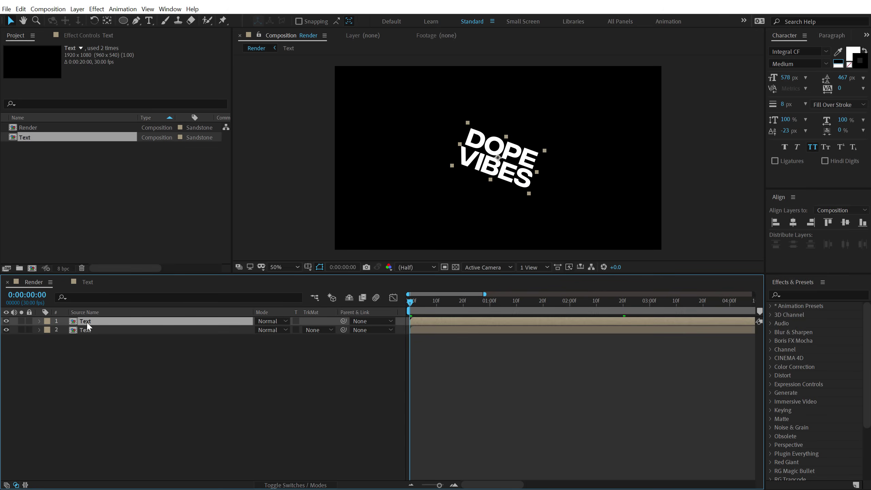
{"action": "key", "text": "ctrl+d"}
{"action": "left_click", "coordinate": [84, 338]}
{"action": "key", "text": "s"}
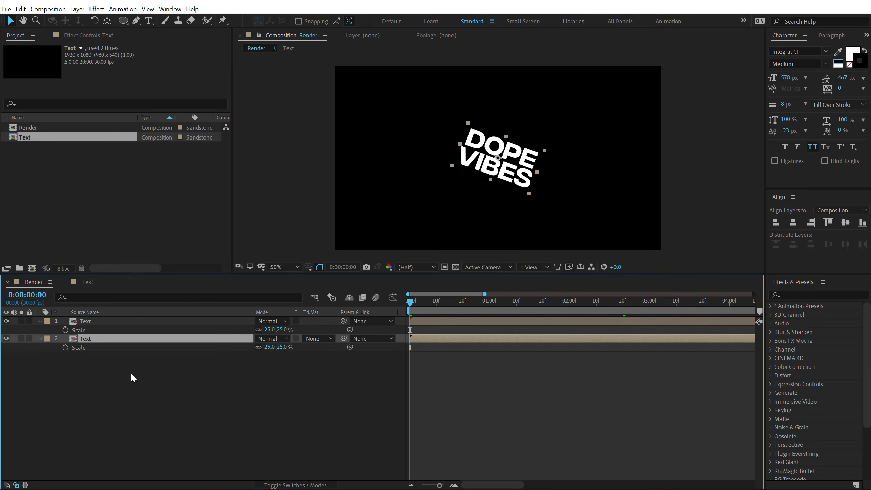
{"action": "left_click", "coordinate": [282, 346]}
{"action": "type", "text": "35"}
{"action": "key", "text": "Return"}
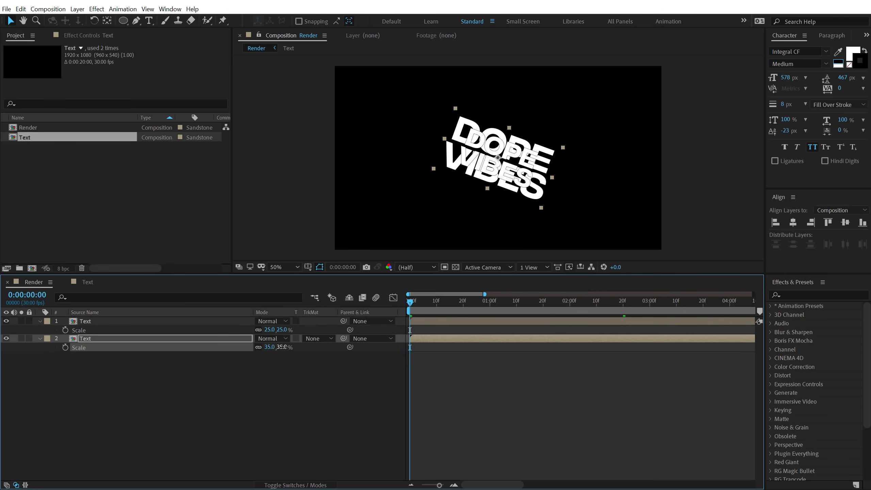
{"action": "left_click", "coordinate": [322, 383]}
{"action": "left_click", "coordinate": [109, 338]}
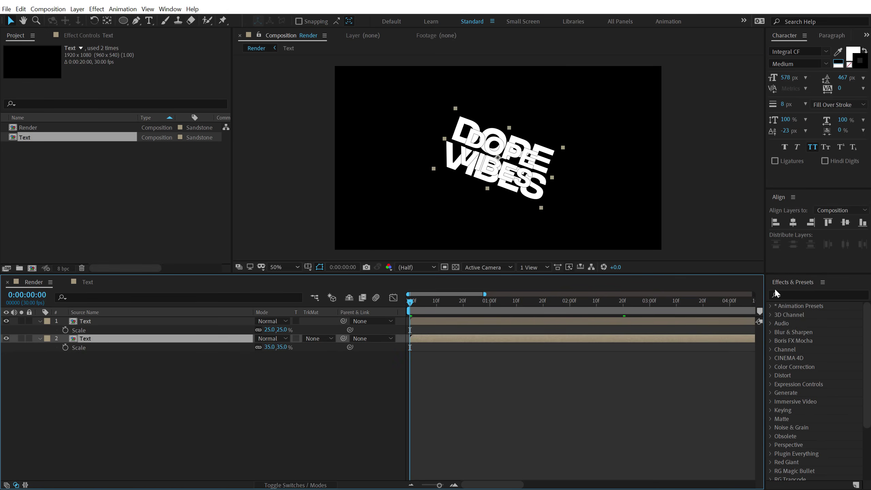
Apply a Tint effect to the 35% copy and swap its colours so it shows as an outline.
{"action": "left_click", "coordinate": [794, 294]}
{"action": "type", "text": "tint"}
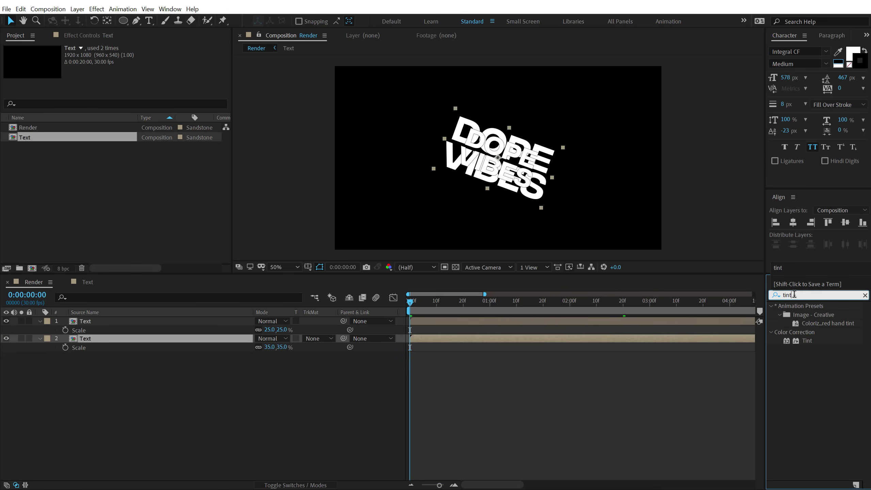
{"action": "double_click", "coordinate": [806, 340]}
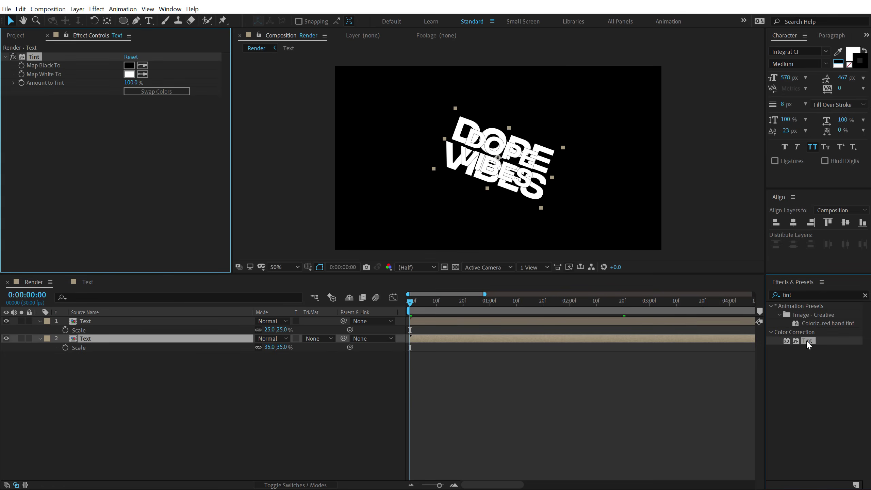
{"action": "left_click", "coordinate": [167, 92]}
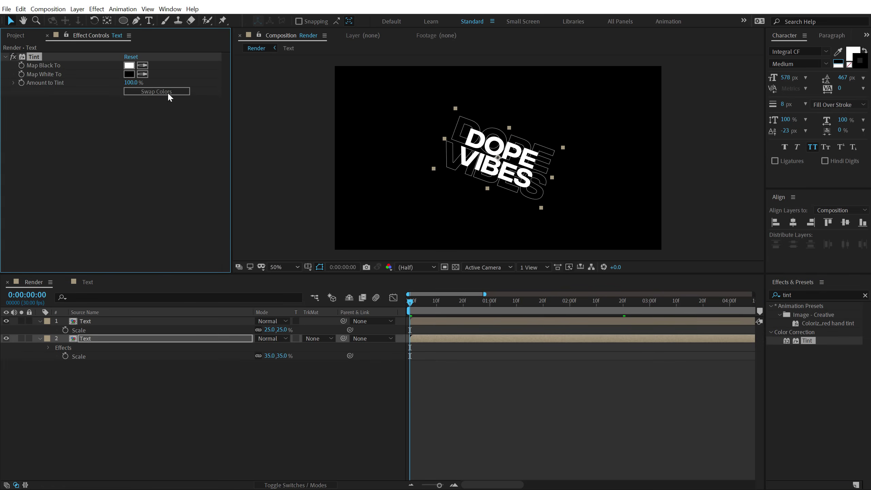
{"action": "left_click", "coordinate": [252, 365]}
{"action": "key", "text": "slash"}
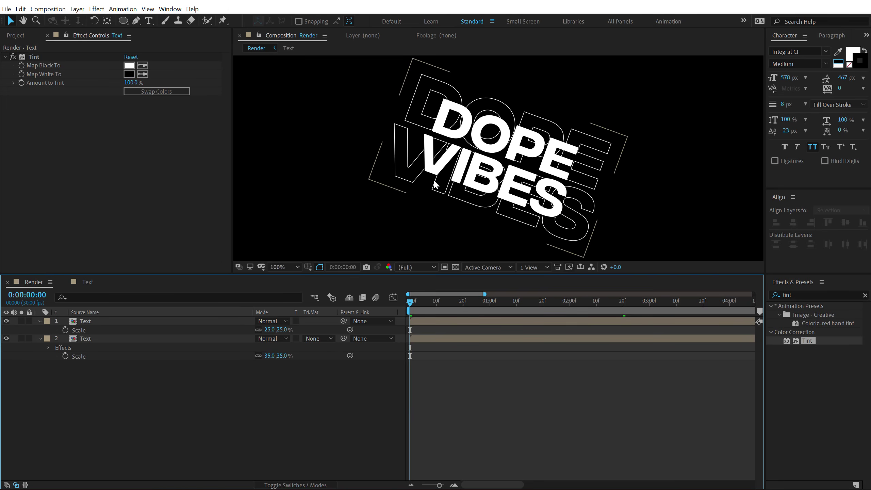
{"action": "key", "text": "comma"}
{"action": "key", "text": "comma"}
Duplicate the tinted copy four times, scaling the new copies to 45%, 55%, 65% and 75%.
{"action": "left_click", "coordinate": [96, 340]}
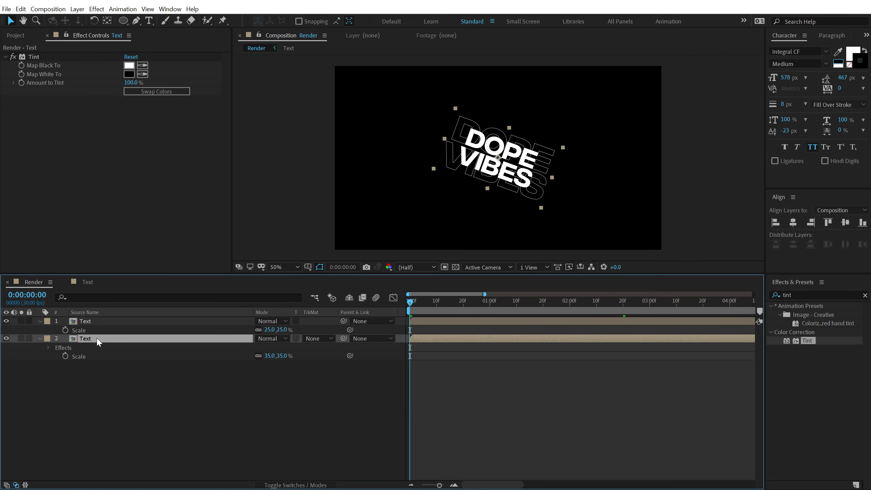
{"action": "key", "text": "ctrl+d"}
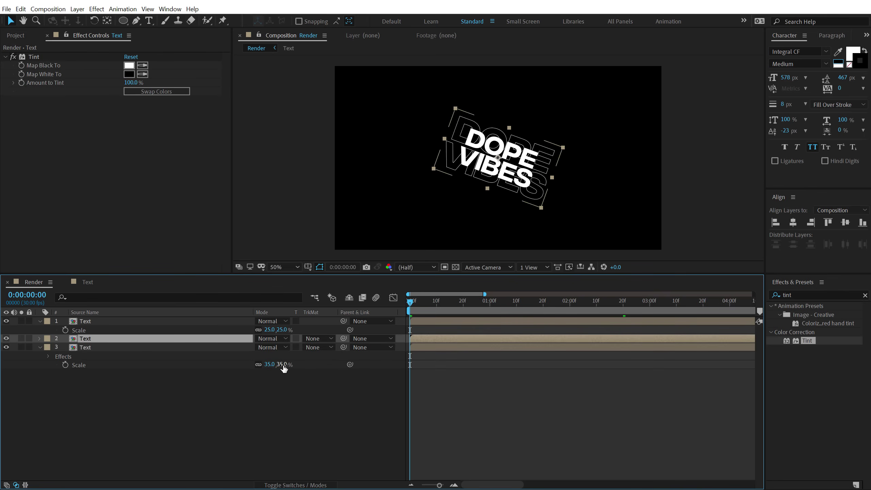
{"action": "left_click", "coordinate": [283, 366]}
{"action": "key", "text": "Return"}
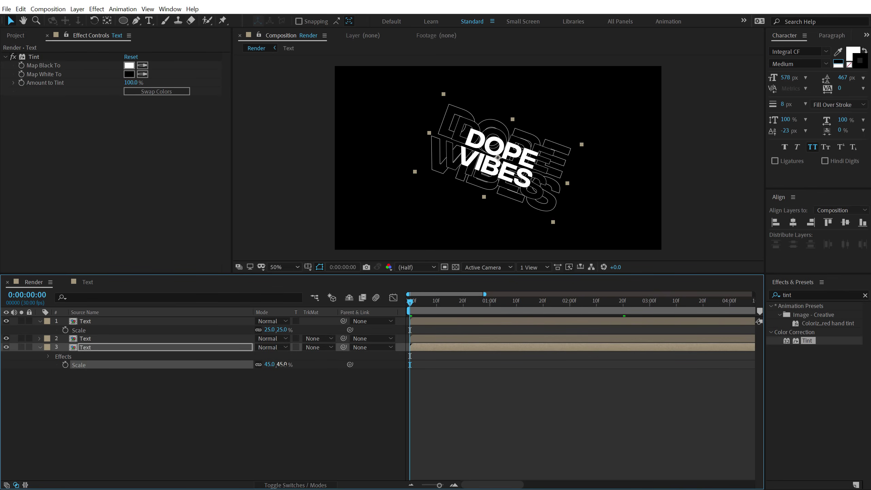
{"action": "left_click", "coordinate": [81, 346]}
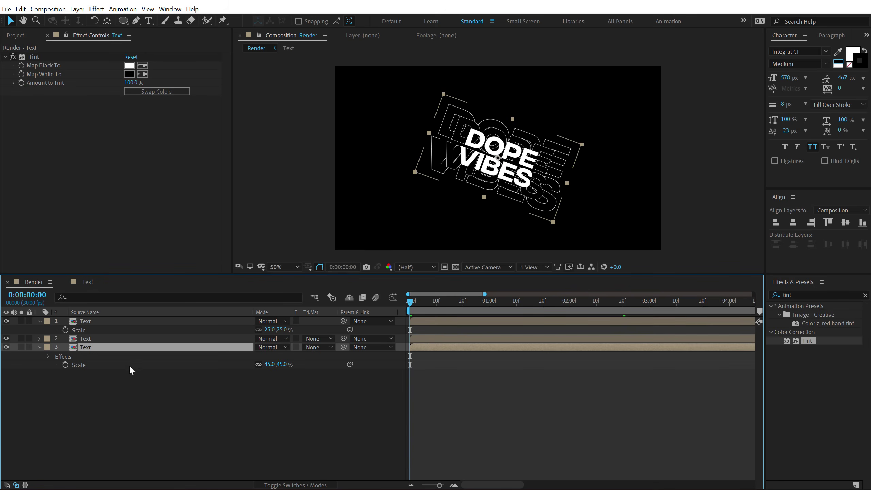
{"action": "key", "text": "ctrl+d"}
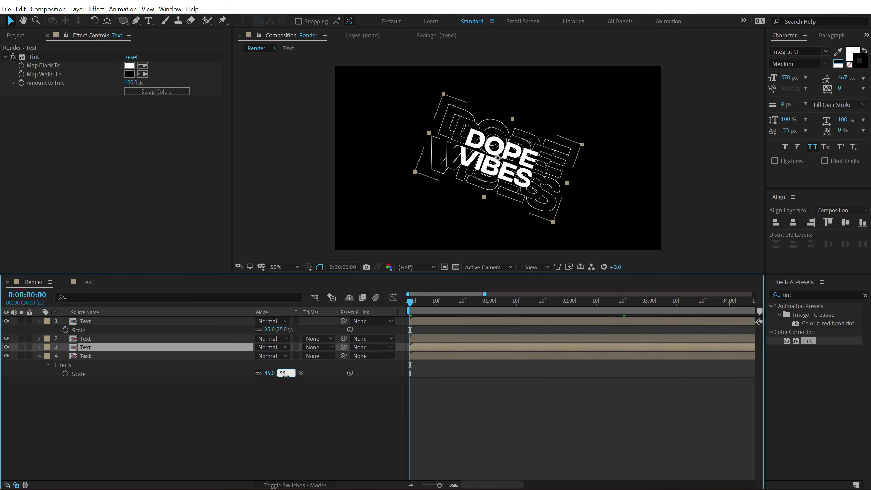
{"action": "left_click", "coordinate": [285, 373]}
{"action": "type", "text": "55"}
{"action": "key", "text": "Return"}
{"action": "left_click", "coordinate": [207, 358]}
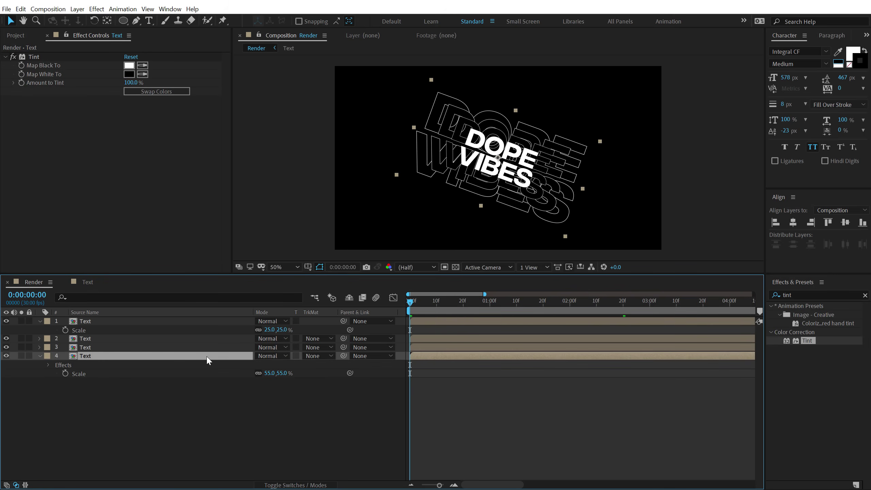
{"action": "key", "text": "ctrl+d"}
{"action": "left_click", "coordinate": [281, 382]}
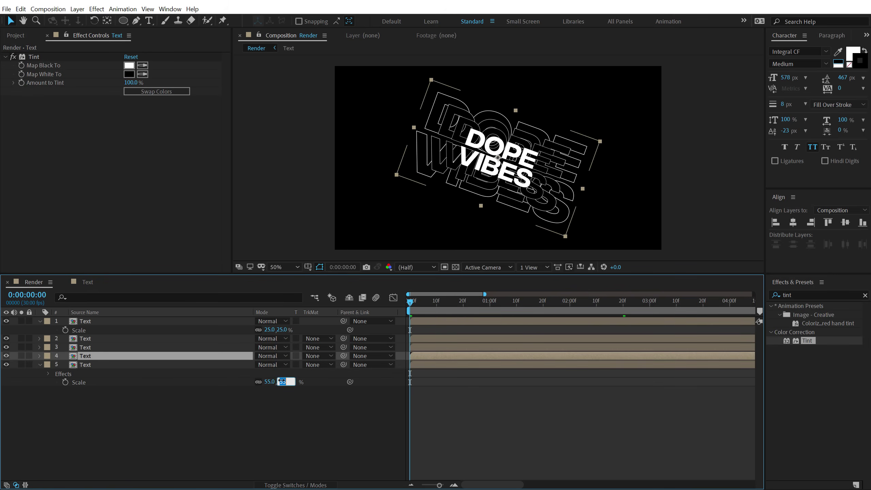
{"action": "type", "text": "65"}
{"action": "key", "text": "Return"}
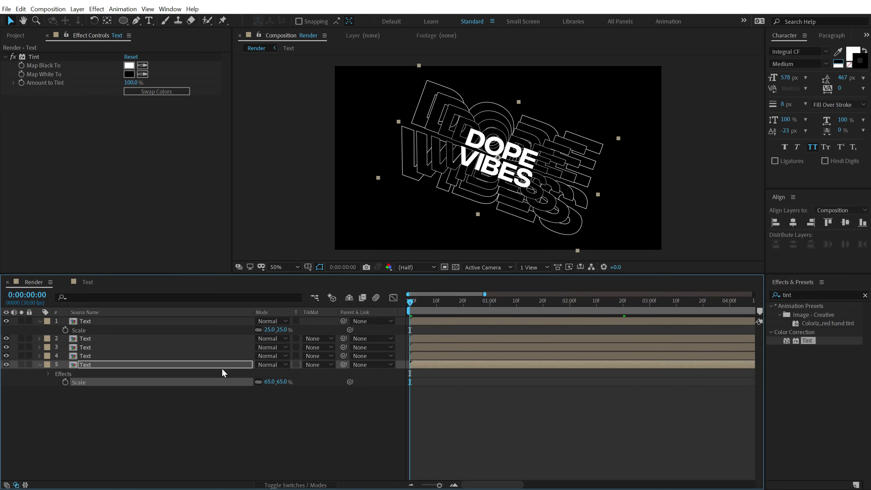
{"action": "key", "text": "ctrl+d"}
{"action": "left_click", "coordinate": [282, 391]}
{"action": "type", "text": "75"}
{"action": "key", "text": "Return"}
Add six more duplicates scaled to 85%, 95%, 105%, 115%, 125% and 135%.
{"action": "key", "text": "ctrl+d"}
{"action": "left_click", "coordinate": [281, 399]}
{"action": "type", "text": "85"}
{"action": "key", "text": "Return"}
{"action": "key", "text": "ctrl+d"}
{"action": "type", "text": "95.0,95.0"}
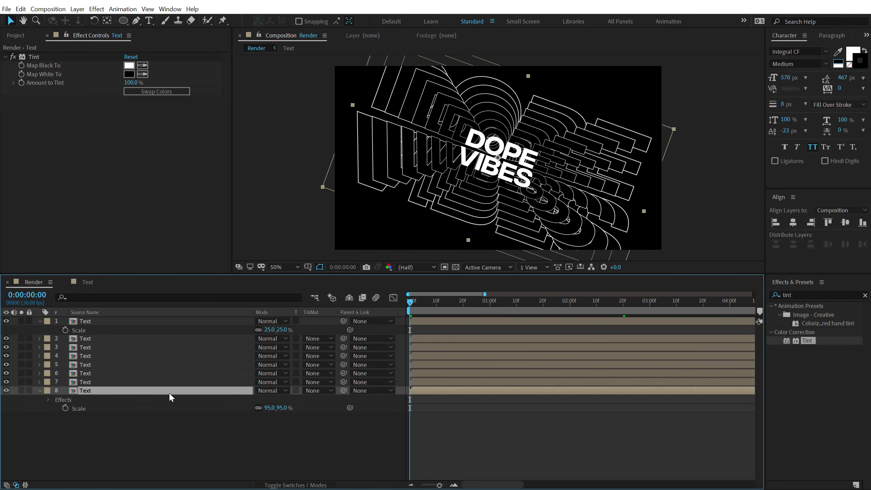
{"action": "key", "text": "ctrl+d"}
{"action": "left_click", "coordinate": [282, 417]}
{"action": "type", "text": "105"}
{"action": "key", "text": "Return"}
{"action": "key", "text": "ctrl+d"}
{"action": "type", "text": "115"}
{"action": "key", "text": "Return"}
{"action": "key", "text": "ctrl+d"}
{"action": "left_click", "coordinate": [282, 434]}
{"action": "type", "text": "125.0,125.0"}
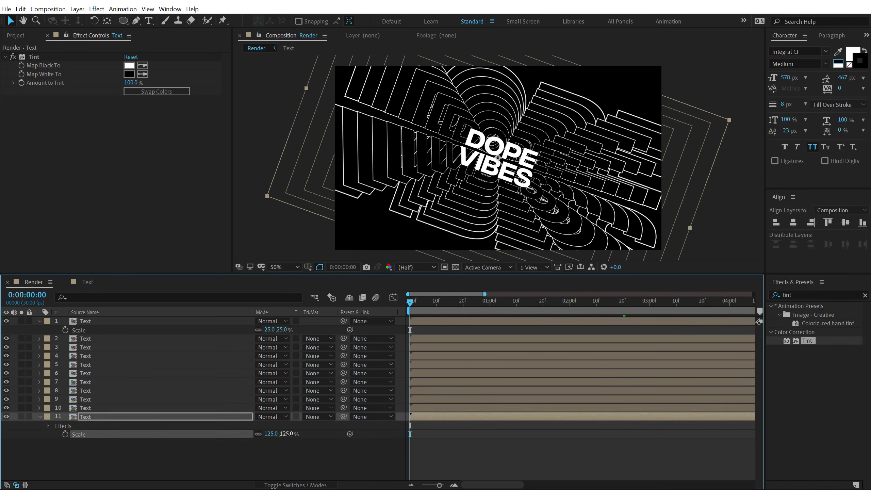
{"action": "key", "text": "Return"}
{"action": "key", "text": "ctrl+d"}
{"action": "type", "text": "135"}
{"action": "key", "text": "Return"}
Add the final four duplicates scaled to 145%, 155%, 165% and 175%.
{"action": "key", "text": "ctrl+d"}
{"action": "type", "text": "145"}
{"action": "key", "text": "Return"}
{"action": "key", "text": "ctrl+d"}
{"action": "left_click", "coordinate": [289, 459]}
{"action": "type", "text": "15"}
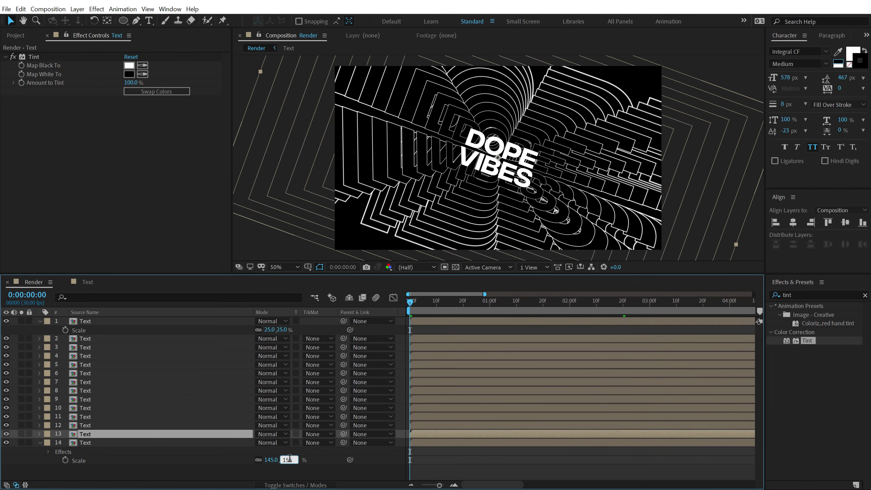
{"action": "type", "text": "5"}
{"action": "key", "text": "Return"}
{"action": "key", "text": "ctrl+d"}
{"action": "type", "text": "165"}
{"action": "key", "text": "Return"}
{"action": "key", "text": "ctrl+d"}
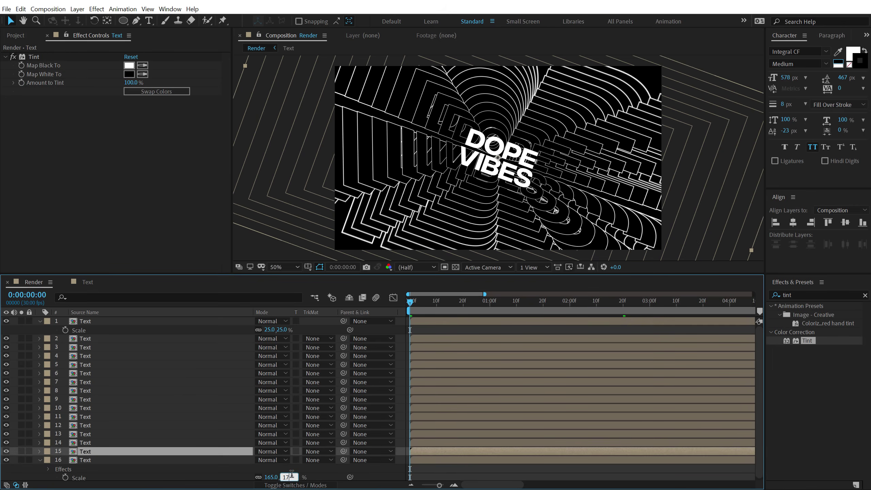
{"action": "type", "text": "175"}
{"action": "key", "text": "Return"}
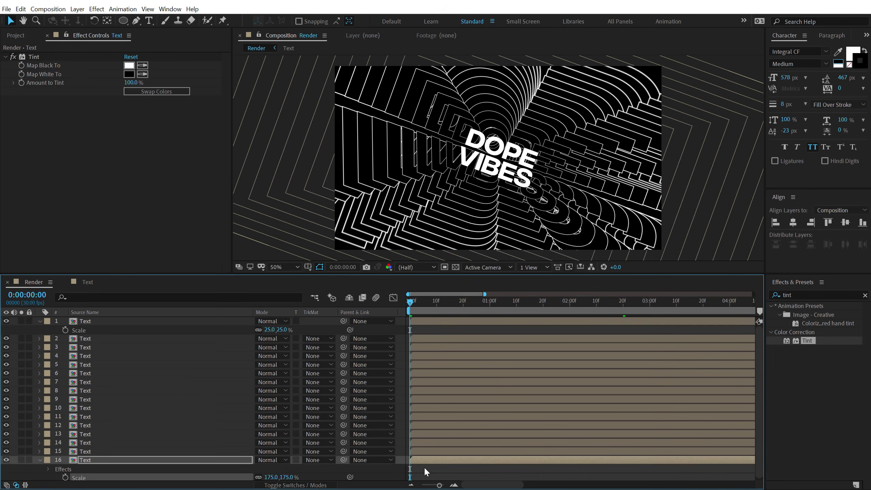
Deselect the layers, scrub the timeline to preview the stacked copies, and collapse layer 1.
{"action": "left_click", "coordinate": [424, 466]}
{"action": "left_click_drag", "start_coordinate": [413, 299], "coordinate": [380, 309]}
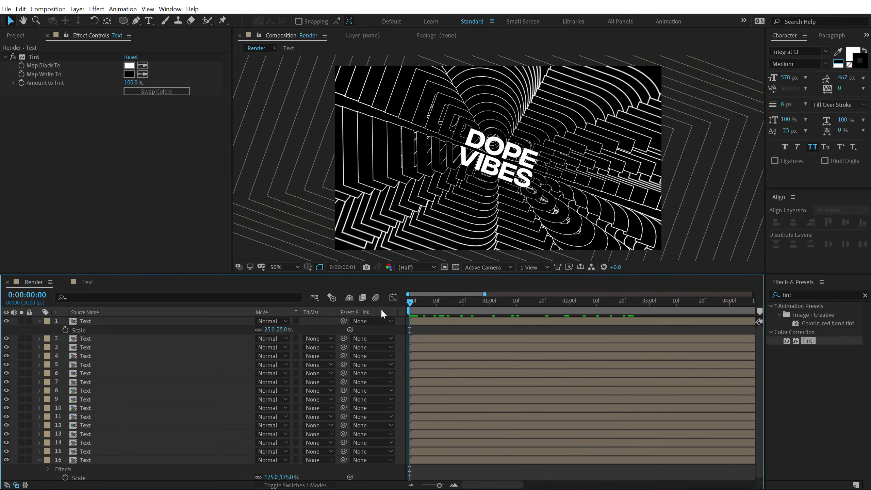
{"action": "left_click", "coordinate": [40, 321]}
Reveal the Rotation keyframes on all copy layers and enlarge the timeline panel.
{"action": "left_click", "coordinate": [41, 451]}
{"action": "left_click_drag", "start_coordinate": [94, 465], "coordinate": [91, 324]}
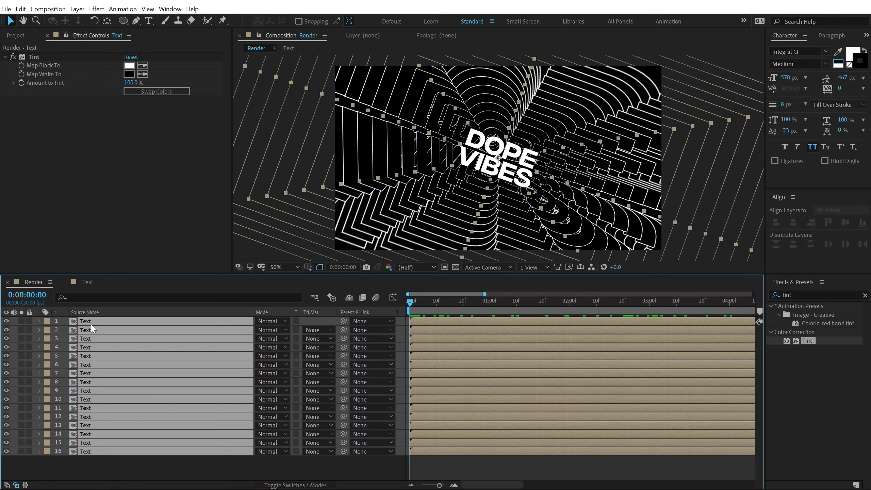
{"action": "key", "text": "r"}
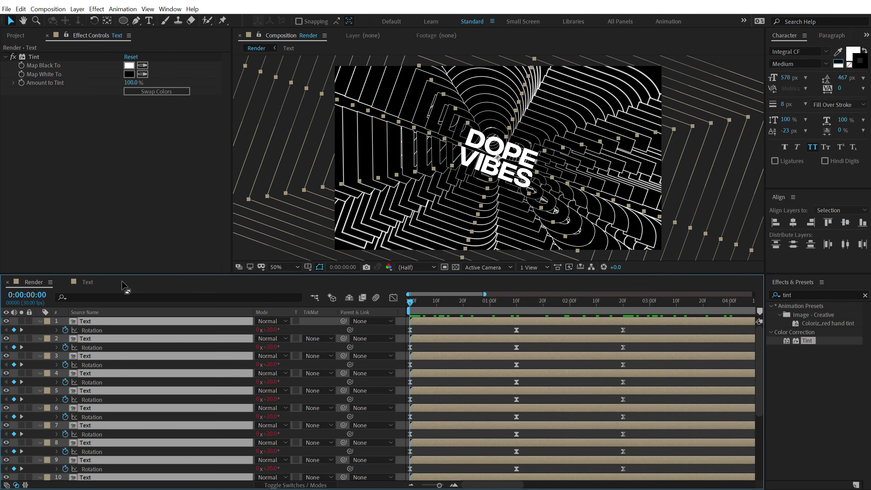
{"action": "left_click_drag", "start_coordinate": [129, 252], "coordinate": [167, 118]}
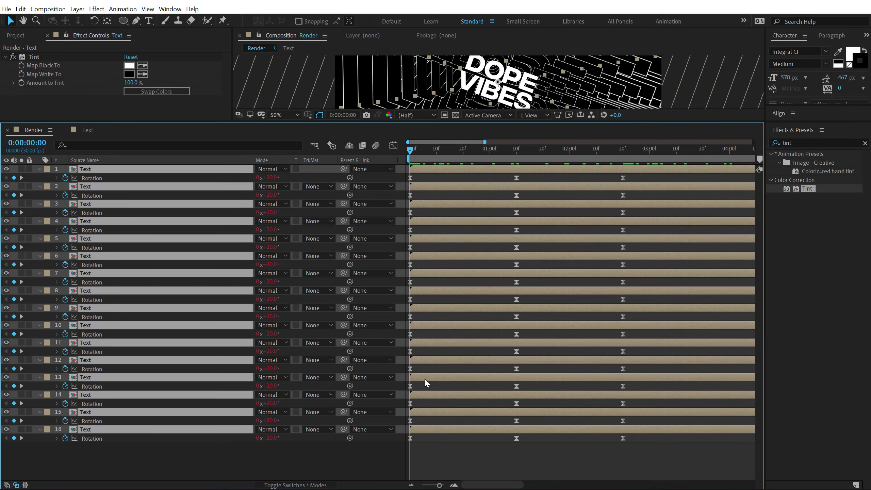
{"action": "left_click", "coordinate": [456, 460]}
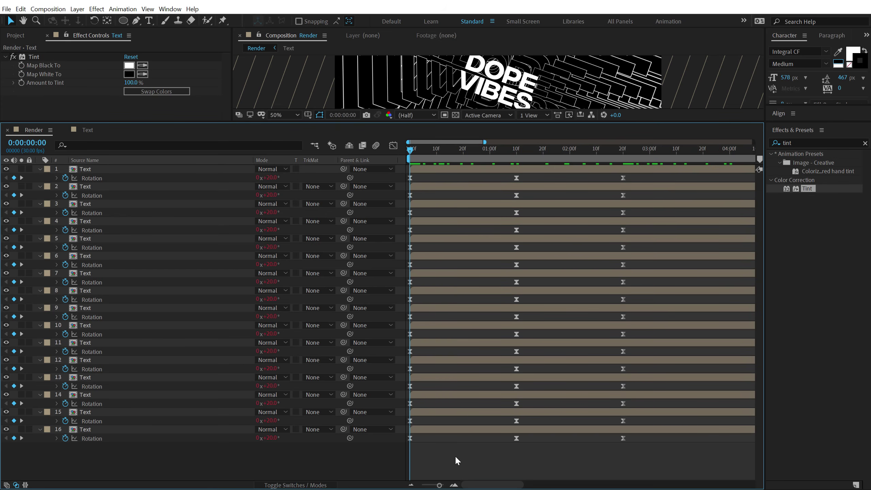
Shift layers 2, 3 and 4 to start at frames 3, 6 and 9.
{"action": "key", "text": "Page_Down"}
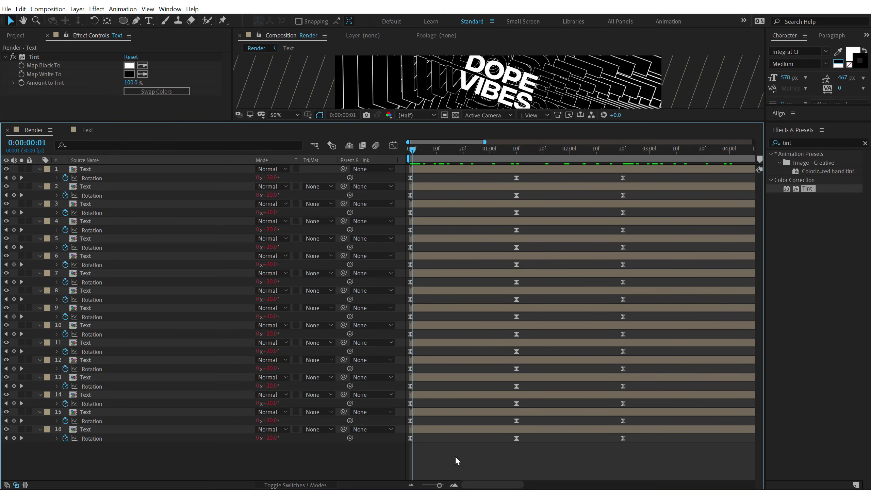
{"action": "key", "text": "Page_Down"}
{"action": "key", "text": "Page_Down"}
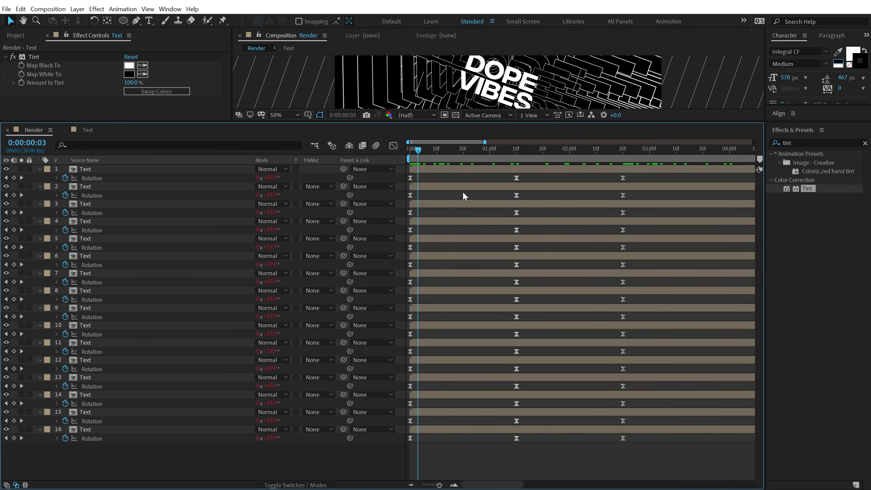
{"action": "left_click_drag", "start_coordinate": [420, 188], "coordinate": [432, 188]}
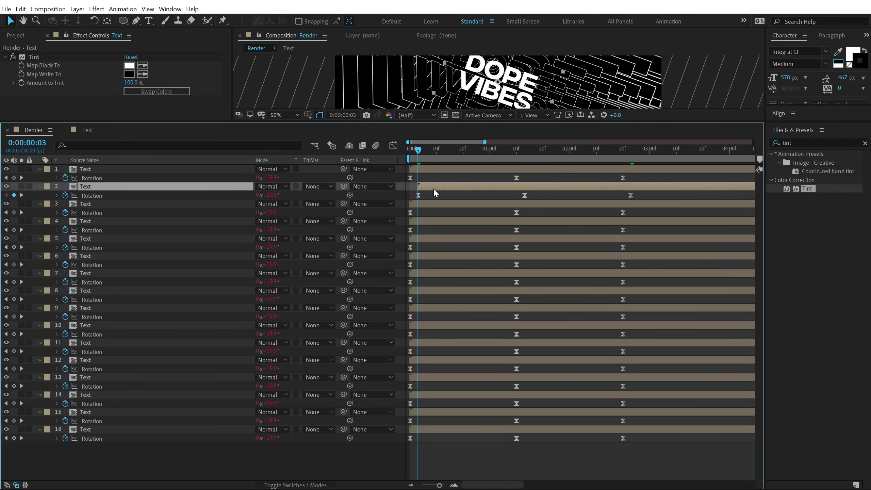
{"action": "key", "text": "Page_Down"}
{"action": "key", "text": "Page_Down"}
{"action": "key", "text": "Page_Down"}
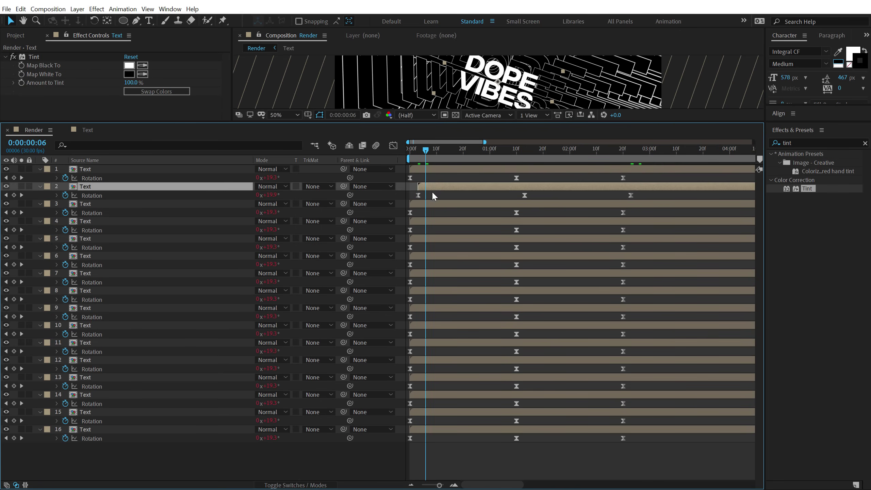
{"action": "left_click_drag", "start_coordinate": [420, 206], "coordinate": [442, 205]}
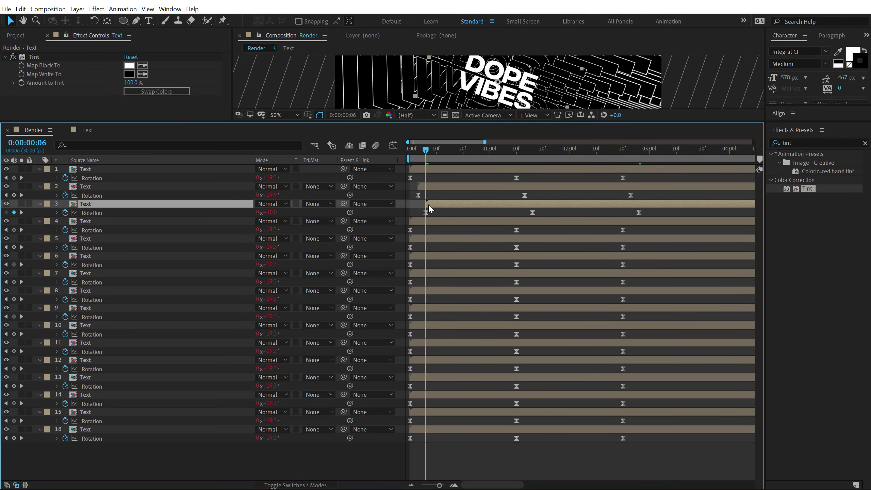
{"action": "key", "text": "Page_Down"}
{"action": "key", "text": "Page_Down"}
{"action": "key", "text": "Page_Down"}
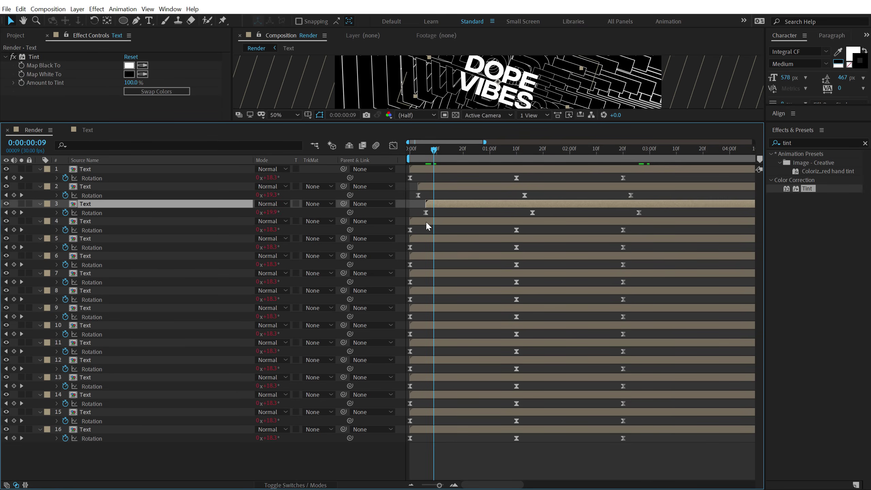
{"action": "left_click_drag", "start_coordinate": [427, 222], "coordinate": [484, 291]}
Offset layers 9 through 12 by successive three-frame steps.
{"action": "key", "text": "Page_Down"}
{"action": "key", "text": "Page_Down"}
{"action": "key", "text": "Page_Down"}
{"action": "key", "text": "Page_Down"}
{"action": "key", "text": "Page_Down"}
{"action": "key", "text": "Page_Down"}
{"action": "key", "text": "Page_Down"}
{"action": "key", "text": "Page_Down"}
{"action": "key", "text": "Page_Down"}
{"action": "key", "text": "Page_Down"}
{"action": "key", "text": "Page_Down"}
{"action": "key", "text": "Page_Down"}
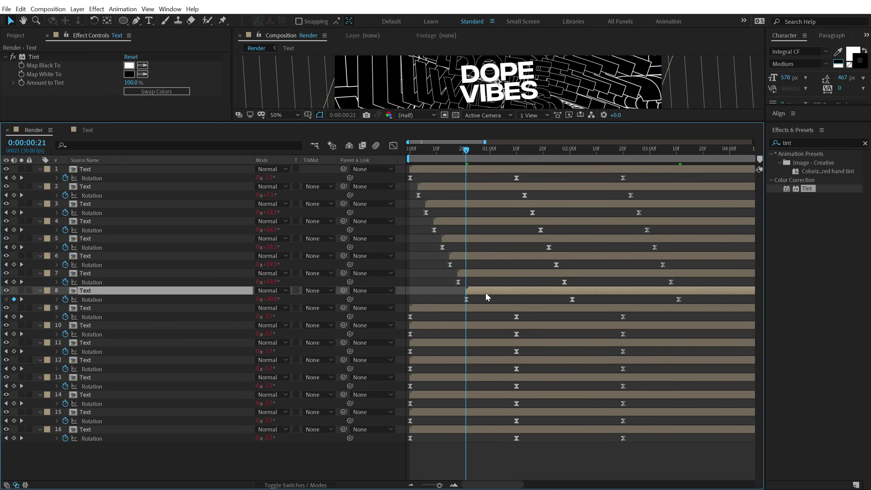
{"action": "key", "text": "Page_Down"}
{"action": "key", "text": "Page_Down"}
{"action": "key", "text": "Page_Down"}
{"action": "left_click_drag", "start_coordinate": [441, 308], "coordinate": [505, 307]}
Offset layers 13–16 in three-frame steps, ending at 0:00:01:15, then return toward the start.
{"action": "key", "text": "Page_Down"}
{"action": "key", "text": "Page_Down"}
{"action": "key", "text": "Page_Down"}
{"action": "left_click_drag", "start_coordinate": [442, 325], "coordinate": [514, 326]}
{"action": "key", "text": "Page_Down"}
{"action": "key", "text": "Page_Down"}
{"action": "key", "text": "Page_Down"}
{"action": "left_click_drag", "start_coordinate": [450, 342], "coordinate": [531, 342]}
{"action": "key", "text": "Page_Down"}
{"action": "key", "text": "Page_Down"}
{"action": "key", "text": "Page_Down"}
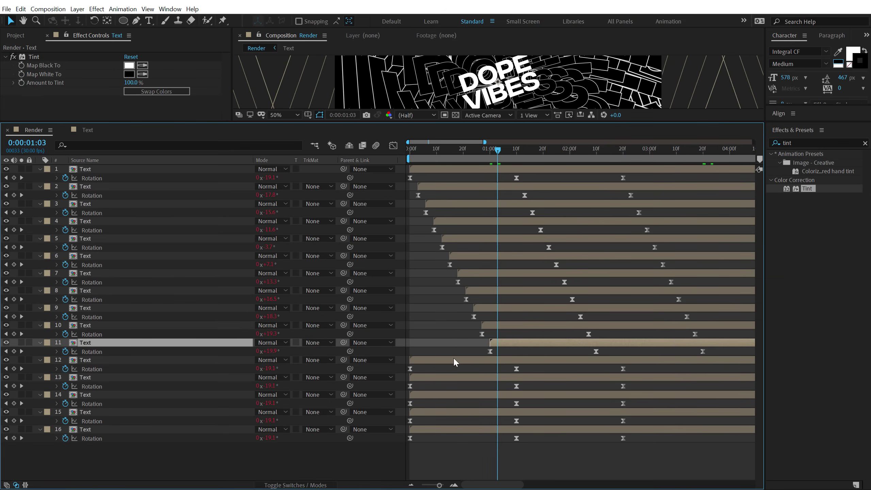
{"action": "left_click_drag", "start_coordinate": [453, 360], "coordinate": [541, 360]}
{"action": "key", "text": "Page_Down"}
{"action": "key", "text": "Page_Down"}
{"action": "key", "text": "Page_Down"}
{"action": "left_click_drag", "start_coordinate": [427, 378], "coordinate": [524, 377]}
{"action": "key", "text": "Page_Down"}
{"action": "key", "text": "Page_Down"}
{"action": "key", "text": "Page_Down"}
{"action": "left_click_drag", "start_coordinate": [456, 395], "coordinate": [560, 394]}
{"action": "key", "text": "Page_Down"}
{"action": "key", "text": "Page_Down"}
{"action": "key", "text": "Page_Down"}
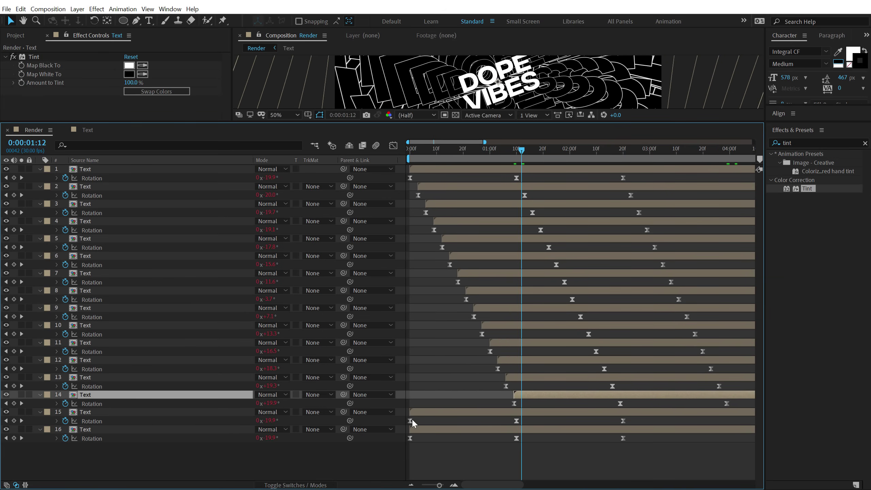
{"action": "left_click_drag", "start_coordinate": [411, 415], "coordinate": [532, 411]}
{"action": "key", "text": "Page_Down"}
{"action": "key", "text": "Page_Down"}
{"action": "key", "text": "Page_Down"}
{"action": "left_click_drag", "start_coordinate": [423, 430], "coordinate": [545, 429]}
{"action": "left_click", "coordinate": [436, 151]}
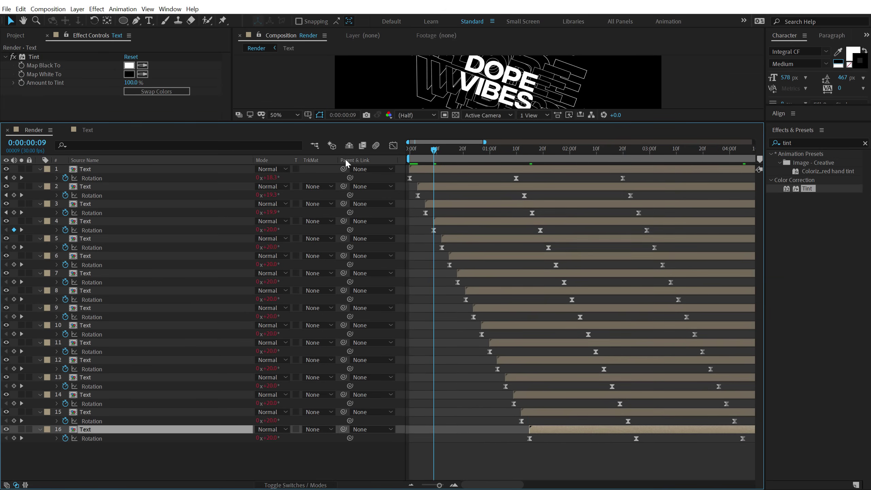
Return to the start, enlarge the composition viewer and preview the cascading animation.
{"action": "key", "text": "Home"}
{"action": "left_click_drag", "start_coordinate": [185, 123], "coordinate": [472, 272]}
{"action": "key", "text": "space"}
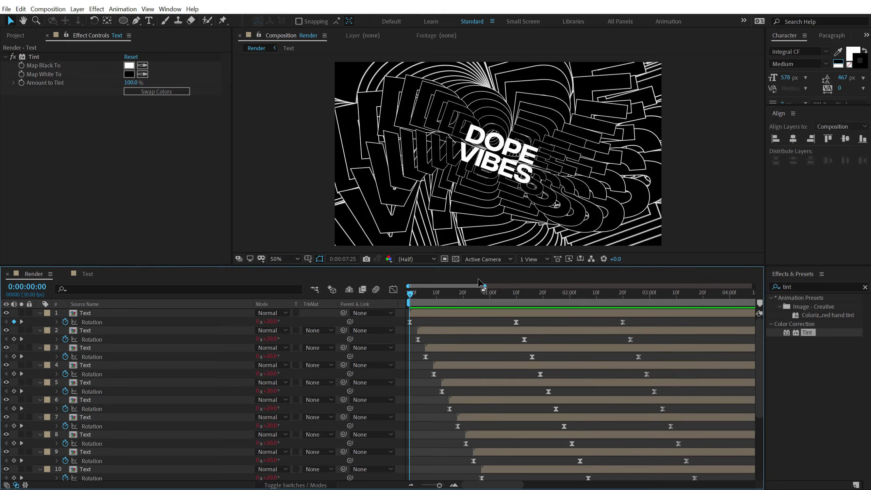
{"action": "key", "text": "space"}
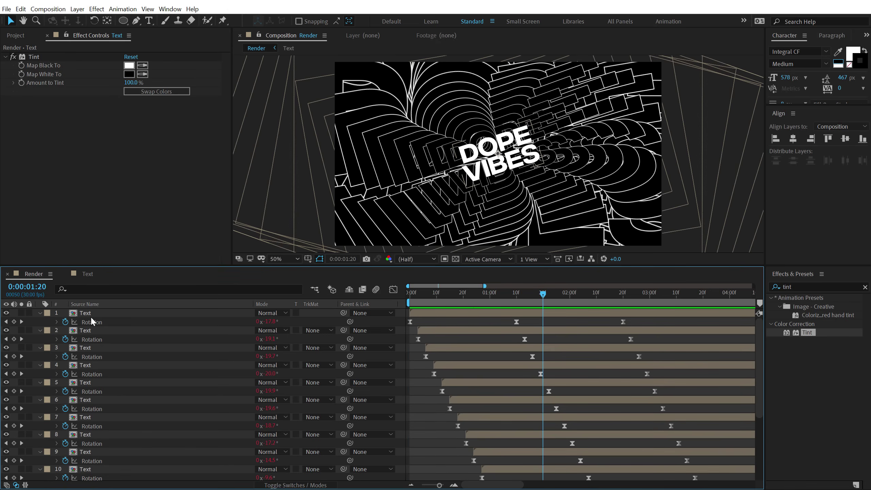
Collapse every layer's properties and give the top Text layer a Red label.
{"action": "left_click", "coordinate": [91, 316]}
{"action": "key", "text": "ctrl+a"}
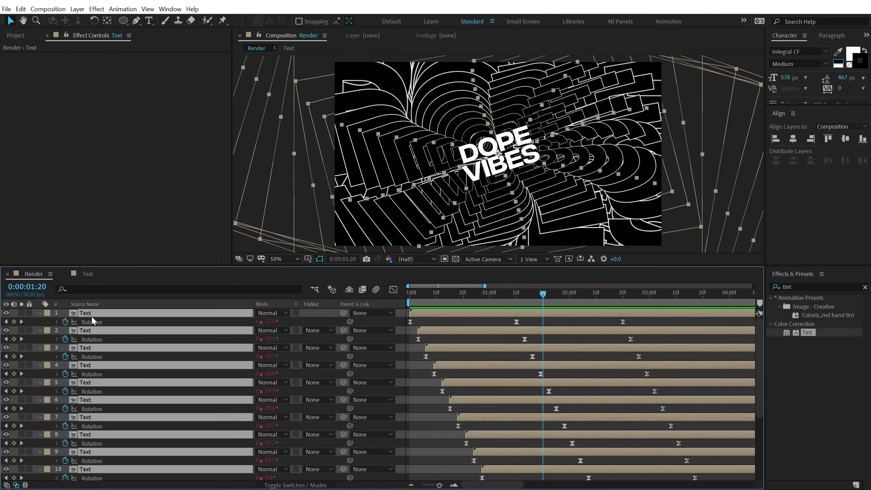
{"action": "key", "text": "u"}
{"action": "left_click", "coordinate": [79, 454]}
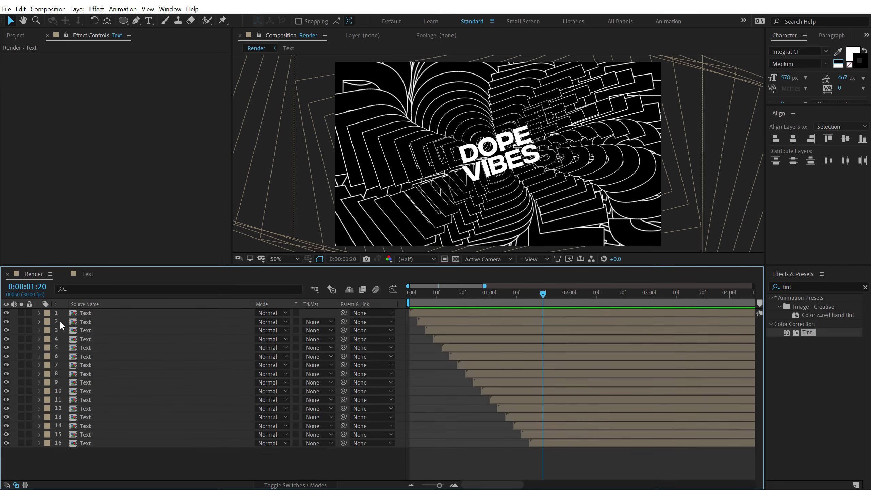
{"action": "left_click", "coordinate": [47, 313]}
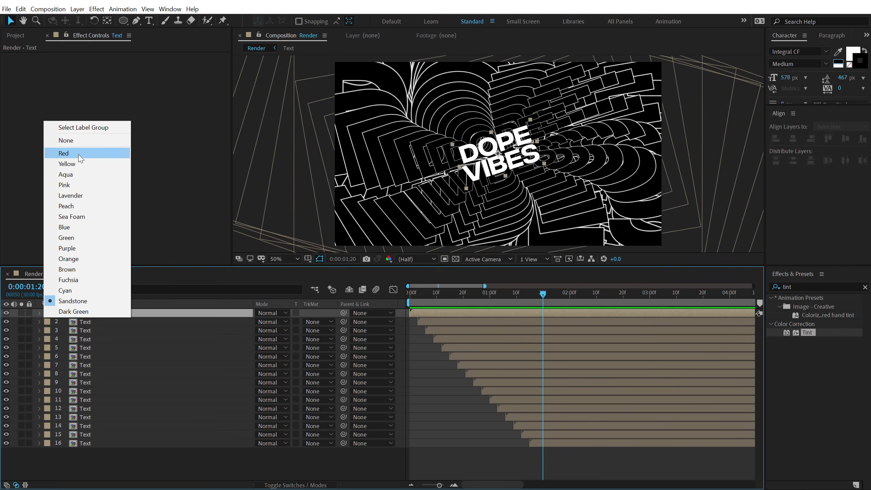
{"action": "left_click", "coordinate": [65, 153]}
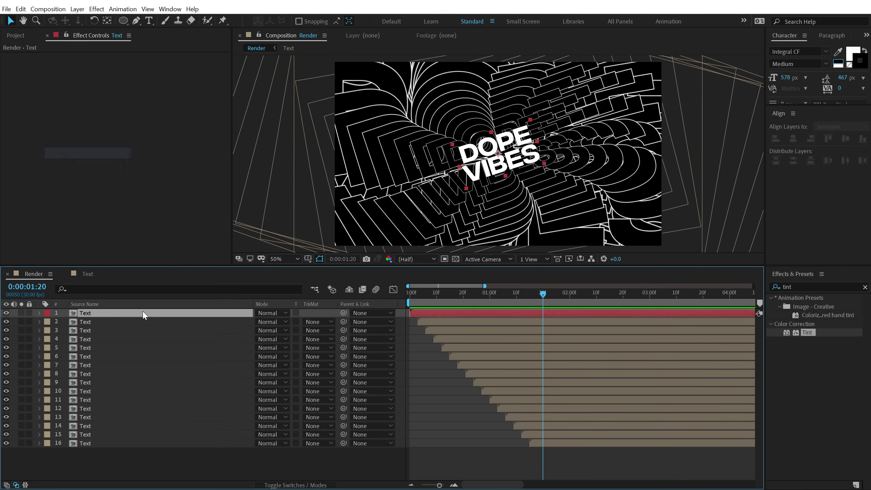
Add a Drop Shadow layer style to layer 1 with 85% opacity and Normal blend mode.
{"action": "right_click", "coordinate": [115, 313]}
{"action": "mouse_move", "coordinate": [204, 168]}
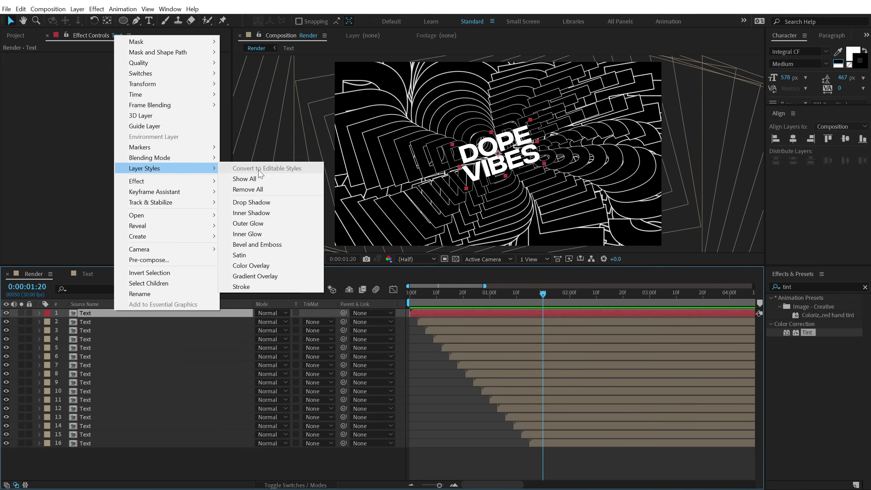
{"action": "left_click", "coordinate": [248, 198]}
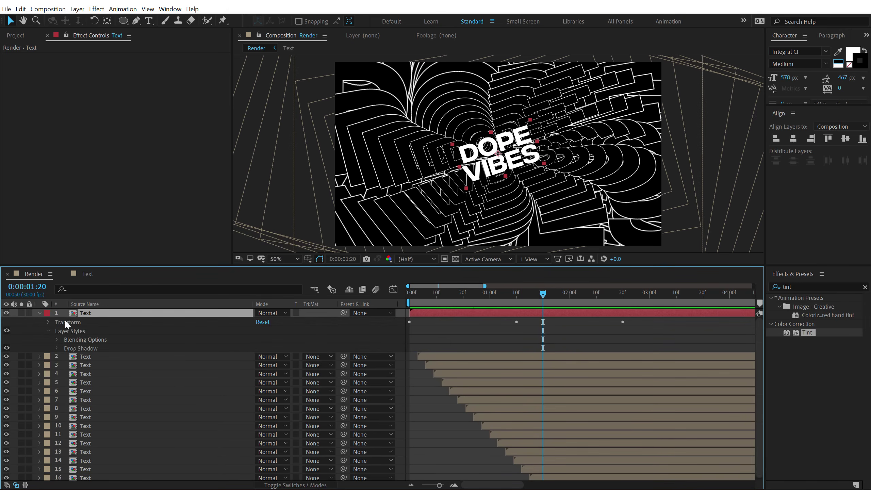
{"action": "left_click", "coordinate": [56, 348]}
{"action": "left_click", "coordinate": [259, 374]}
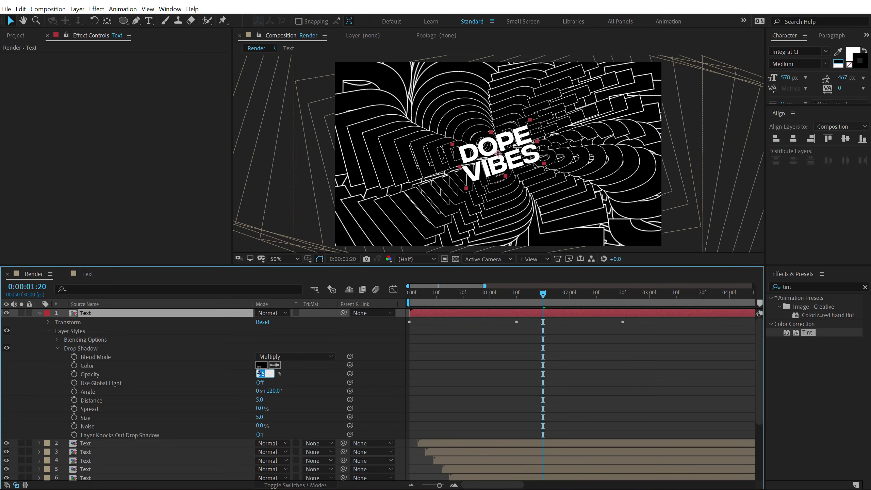
{"action": "type", "text": "85"}
{"action": "key", "text": "Return"}
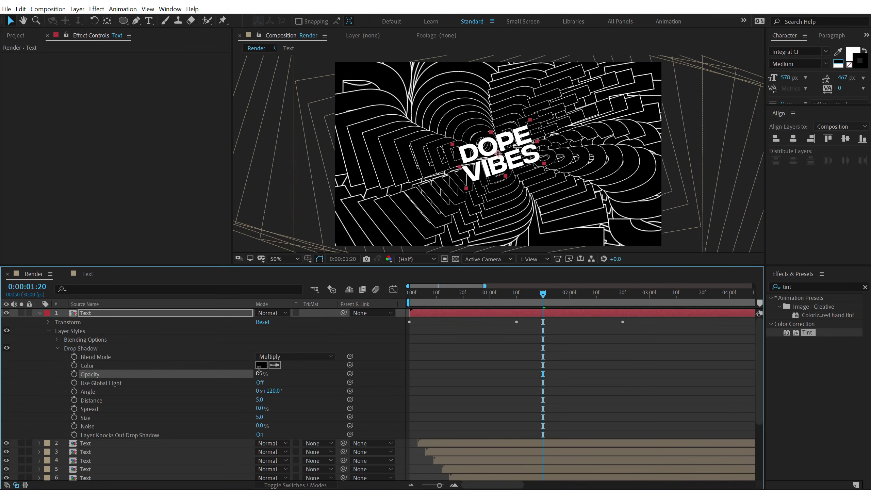
{"action": "left_click", "coordinate": [297, 357]}
{"action": "left_click", "coordinate": [295, 59]}
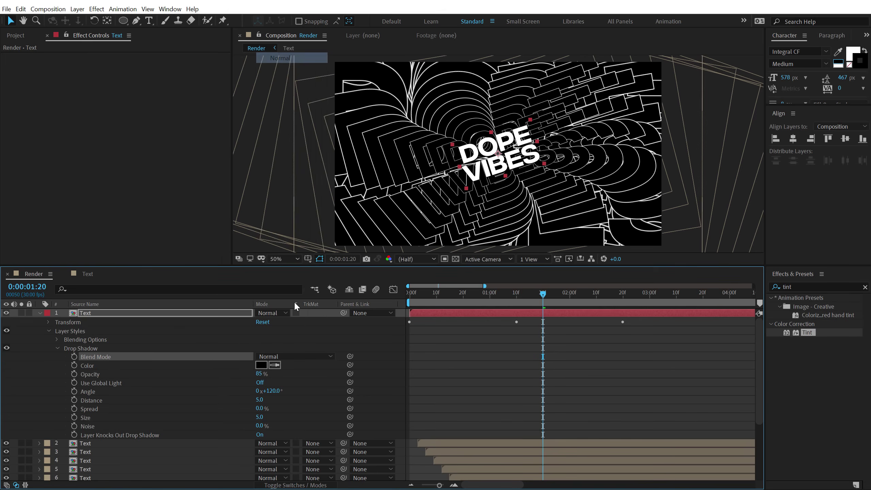
Set the shadow Distance to 0, Size to 100 and Spread to 30%.
{"action": "left_click", "coordinate": [259, 400]}
{"action": "type", "text": "0"}
{"action": "key", "text": "Return"}
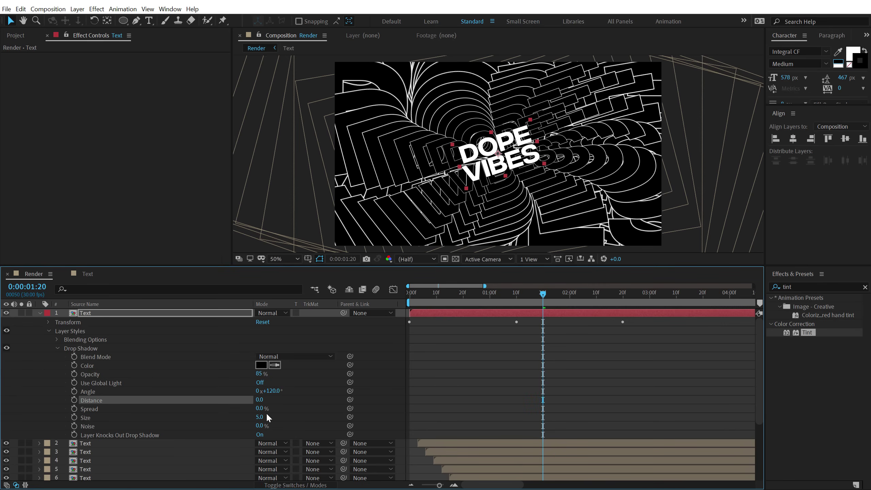
{"action": "mouse_move", "coordinate": [259, 417]}
{"action": "left_mouse_down"}
{"action": "mouse_move", "coordinate": [291, 415]}
{"action": "mouse_move", "coordinate": [269, 408]}
{"action": "left_mouse_up"}
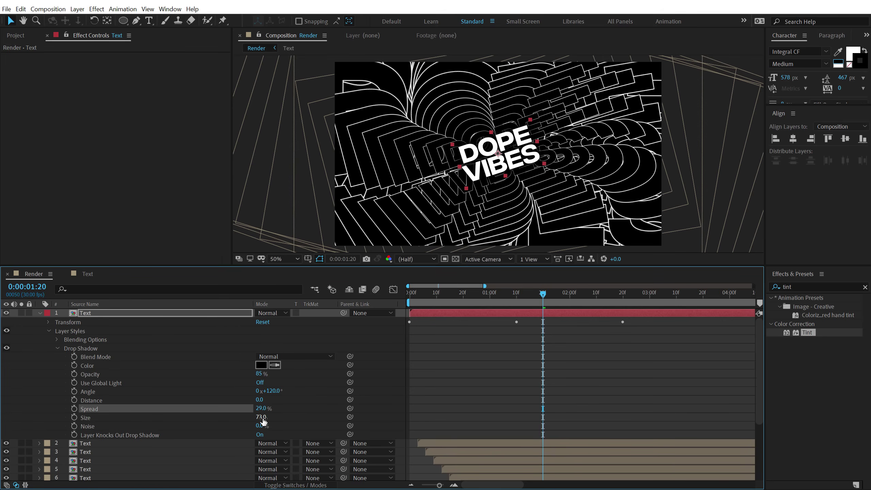
{"action": "left_click", "coordinate": [262, 417]}
{"action": "type", "text": "100"}
{"action": "key", "text": "Return"}
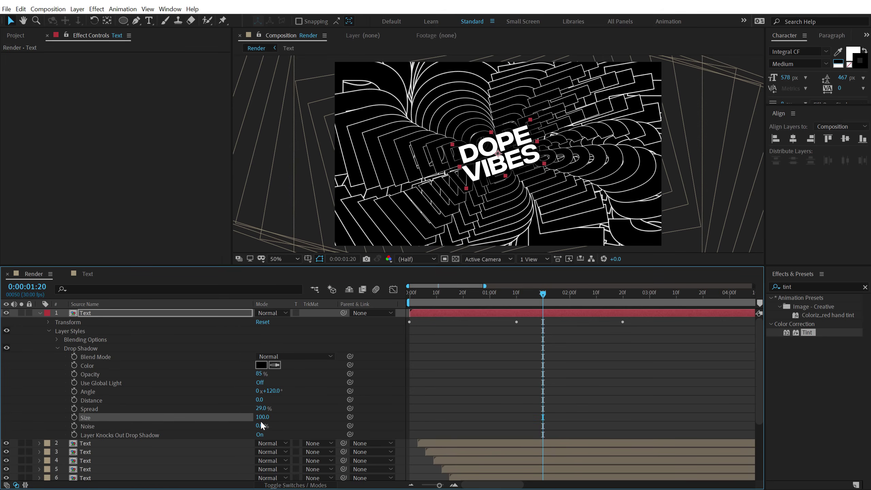
{"action": "left_click", "coordinate": [261, 408]}
{"action": "type", "text": "30"}
{"action": "key", "text": "Return"}
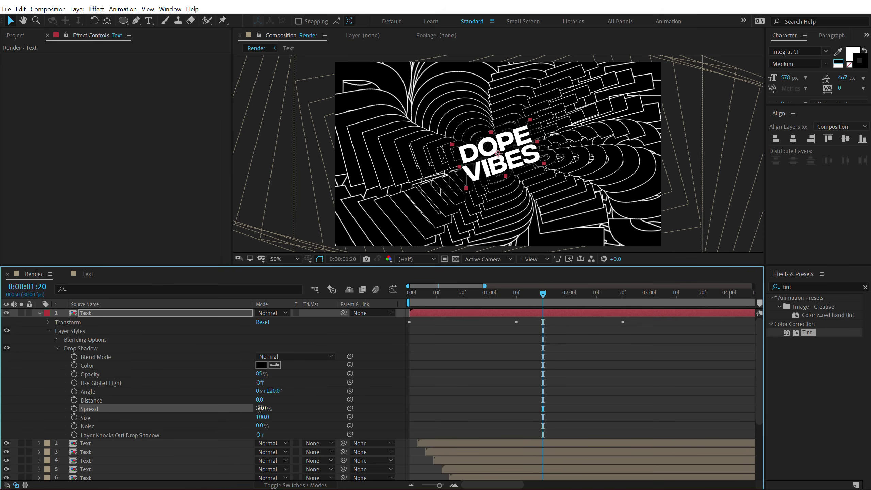
{"action": "left_click", "coordinate": [442, 365]}
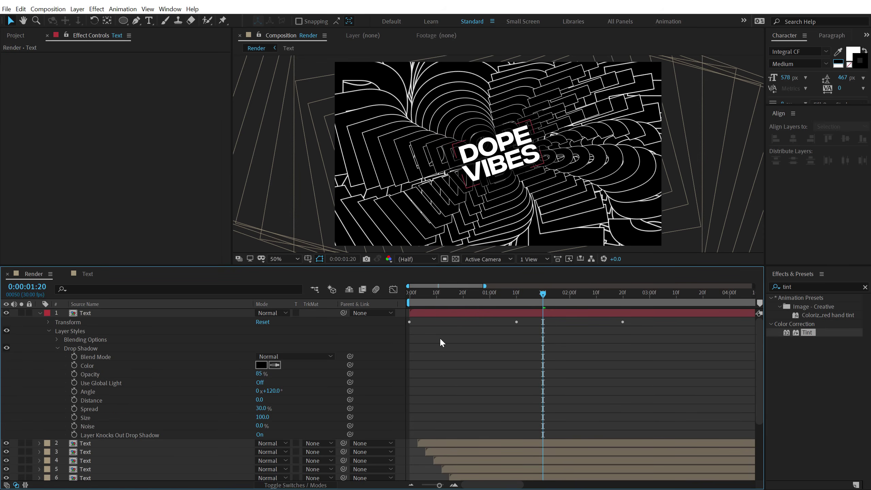
Scrub ahead to about two seconds to check the shadowed text against the copies.
{"action": "left_click_drag", "start_coordinate": [543, 293], "coordinate": [707, 298]}
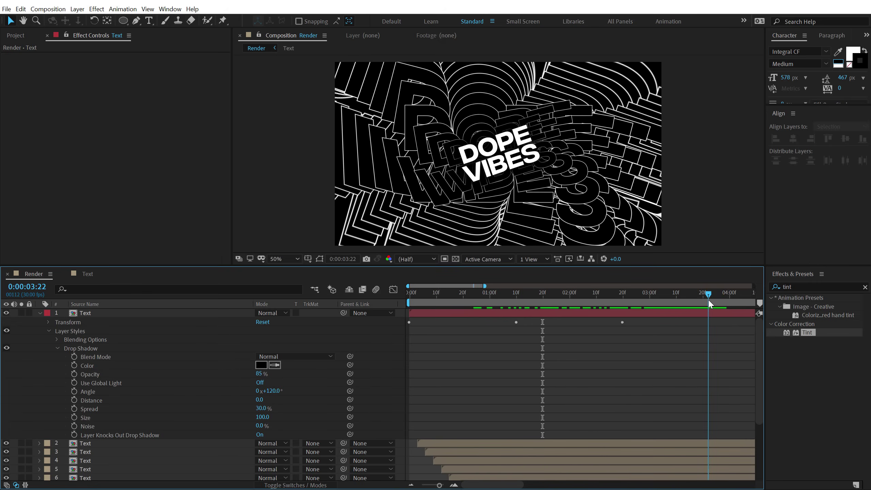
{"action": "left_click", "coordinate": [40, 314]}
{"action": "left_click_drag", "start_coordinate": [126, 442], "coordinate": [149, 294]}
{"action": "key", "text": "ctrl+shift+c"}
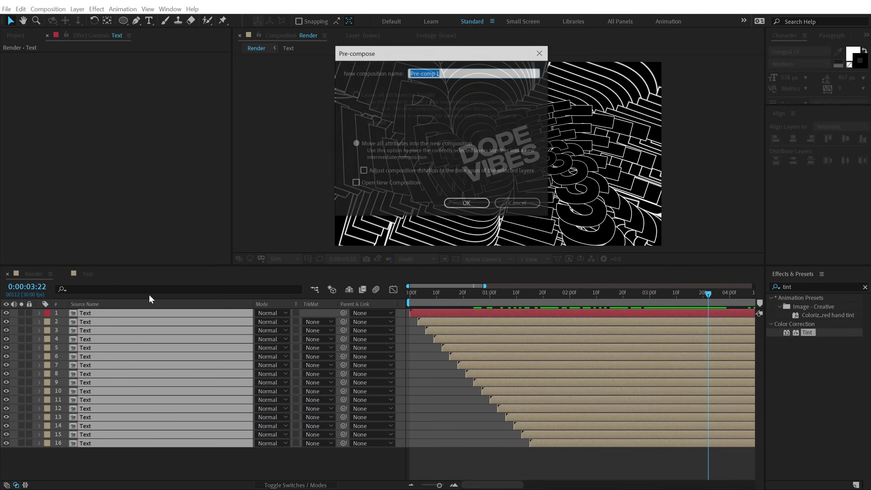
{"action": "type", "text": "Titl"}
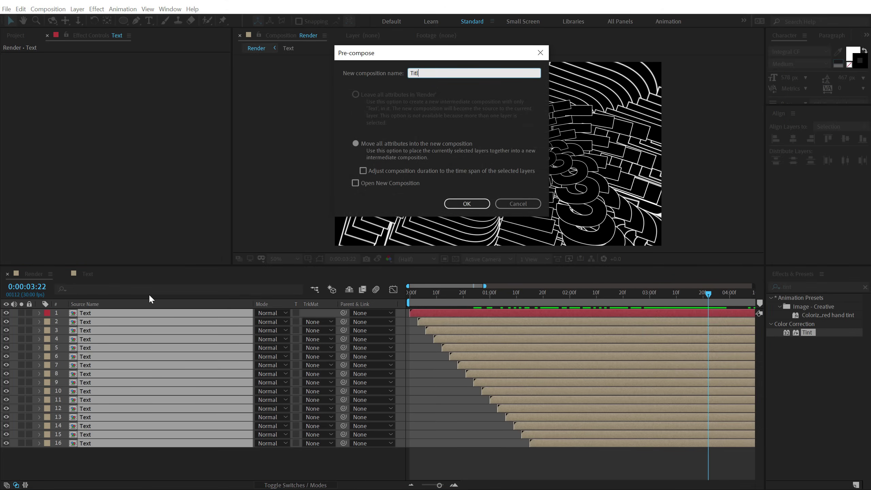
{"action": "type", "text": "e"}
{"action": "key", "text": "Return"}
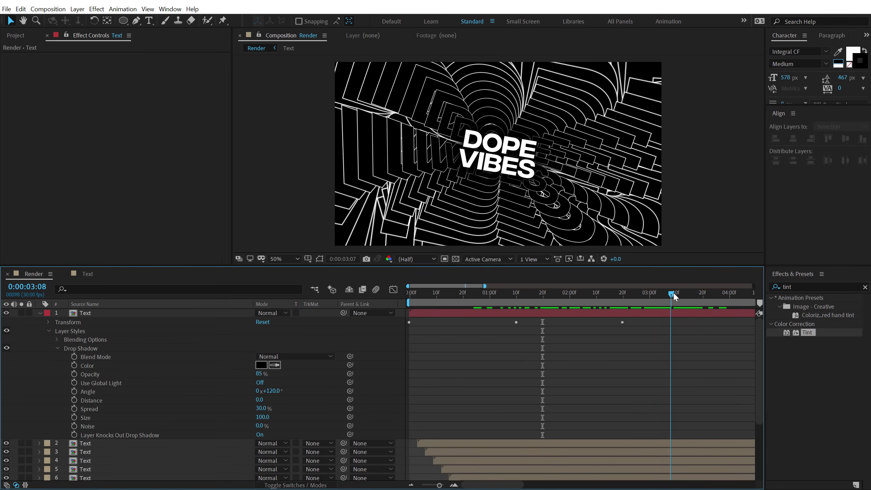
Scrub to later frames and collapse the first Text layer's properties.
{"action": "left_click_drag", "start_coordinate": [674, 296], "coordinate": [707, 298]}
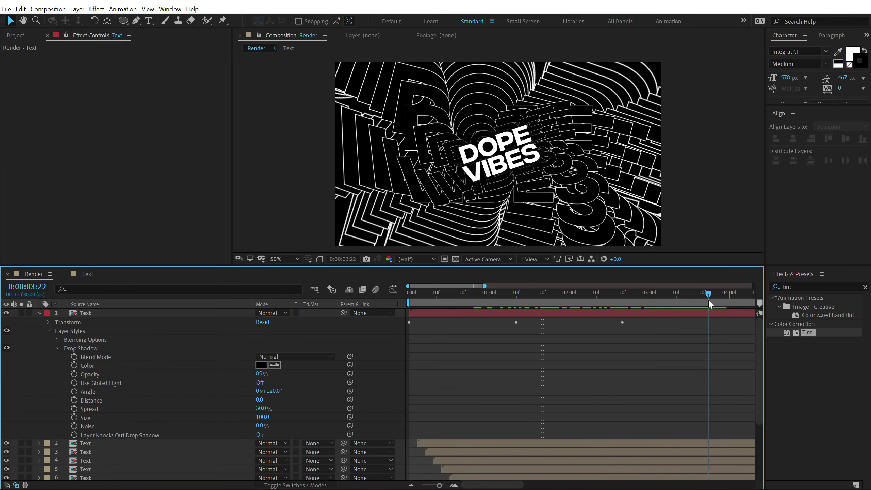
{"action": "left_click", "coordinate": [40, 313]}
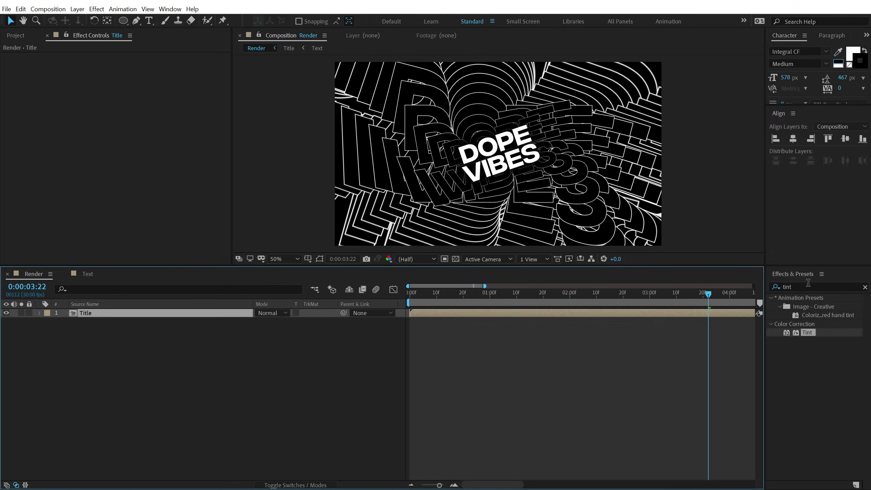
Apply Shift Channels to the Title layer, keep only red, and set its blend mode to Screen.
{"action": "left_click", "coordinate": [801, 286]}
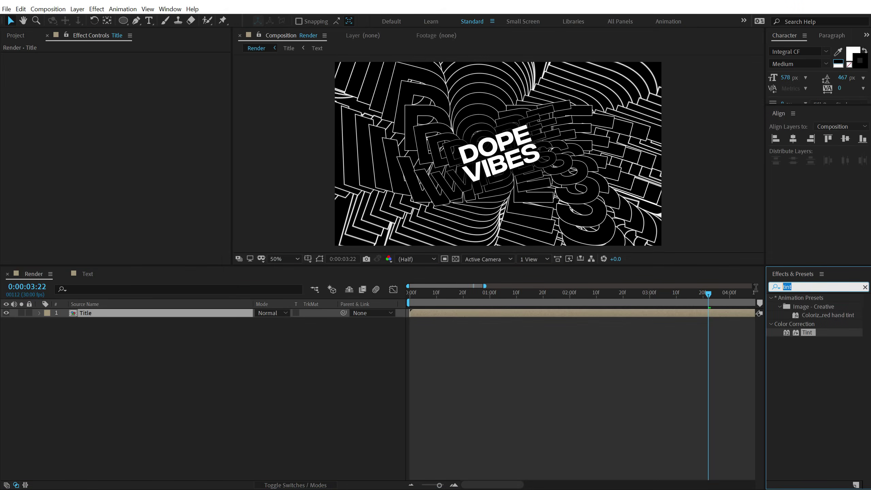
{"action": "type", "text": "shift"}
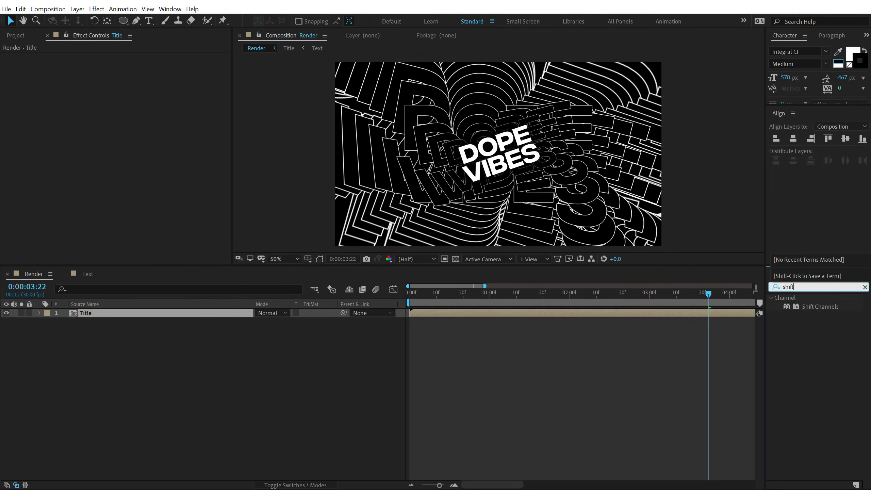
{"action": "double_click", "coordinate": [820, 306]}
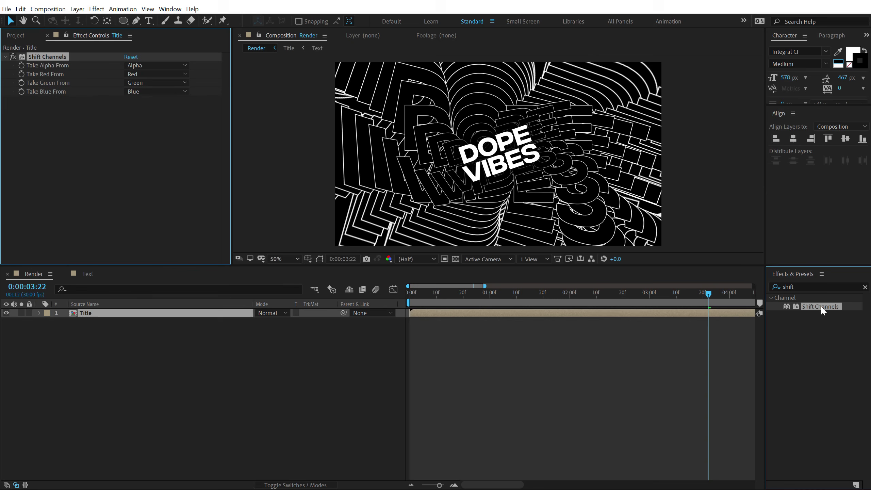
{"action": "left_click", "coordinate": [137, 85]}
{"action": "left_click", "coordinate": [147, 188]}
{"action": "left_click", "coordinate": [139, 91]}
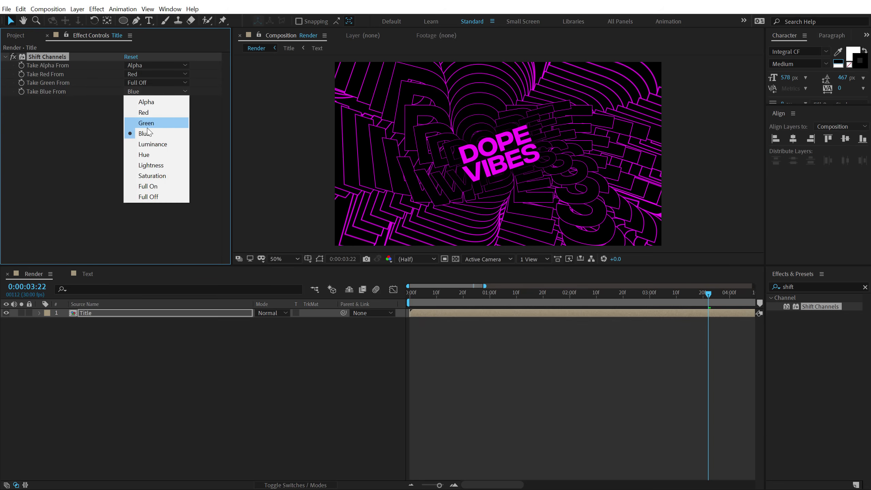
{"action": "left_click", "coordinate": [151, 197]}
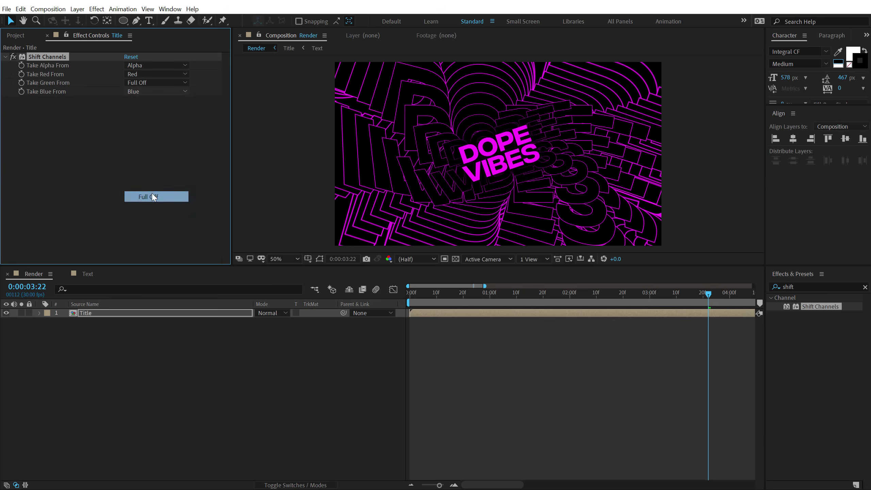
{"action": "left_click", "coordinate": [276, 314]}
{"action": "left_click", "coordinate": [291, 16]}
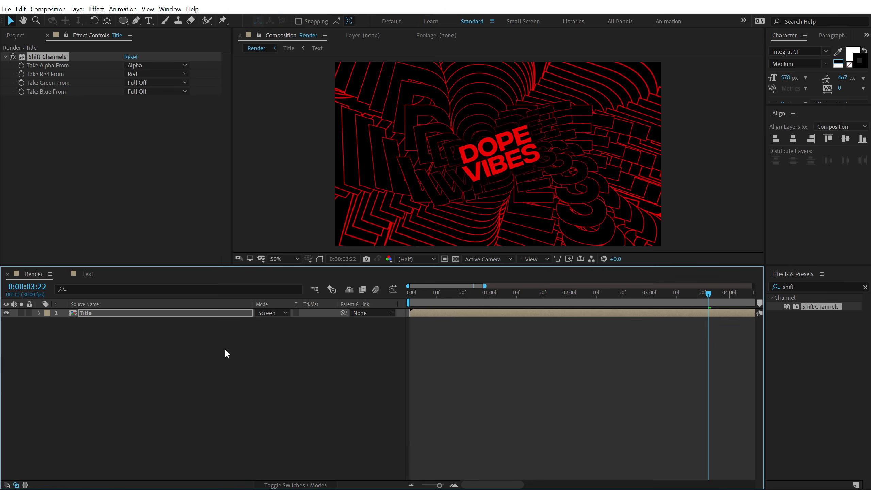
Duplicate the Title layer and make the copy keep only the green channel.
{"action": "left_click", "coordinate": [159, 313]}
{"action": "key", "text": "ctrl+d"}
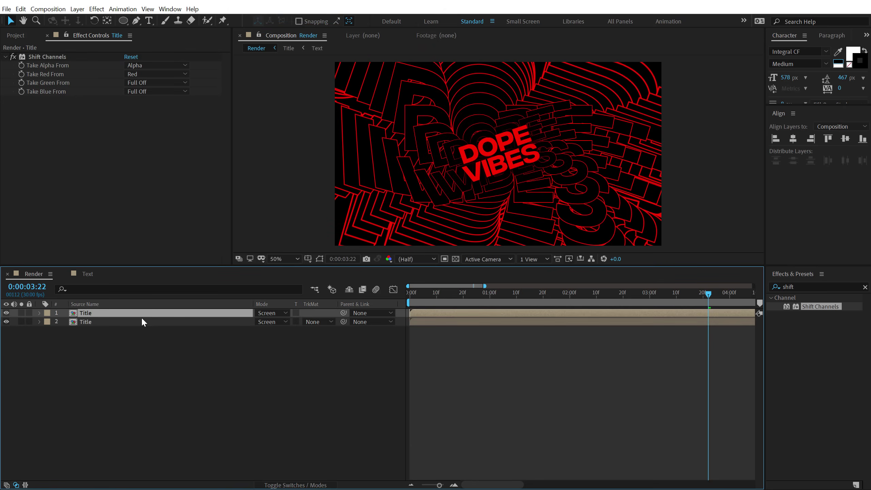
{"action": "left_click", "coordinate": [123, 322]}
{"action": "left_click", "coordinate": [141, 74]}
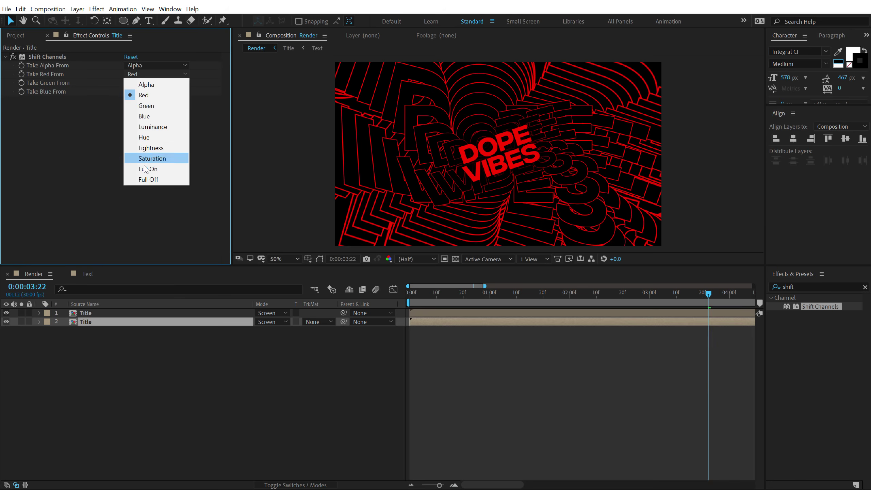
{"action": "left_click", "coordinate": [144, 179]}
{"action": "left_click", "coordinate": [138, 81]}
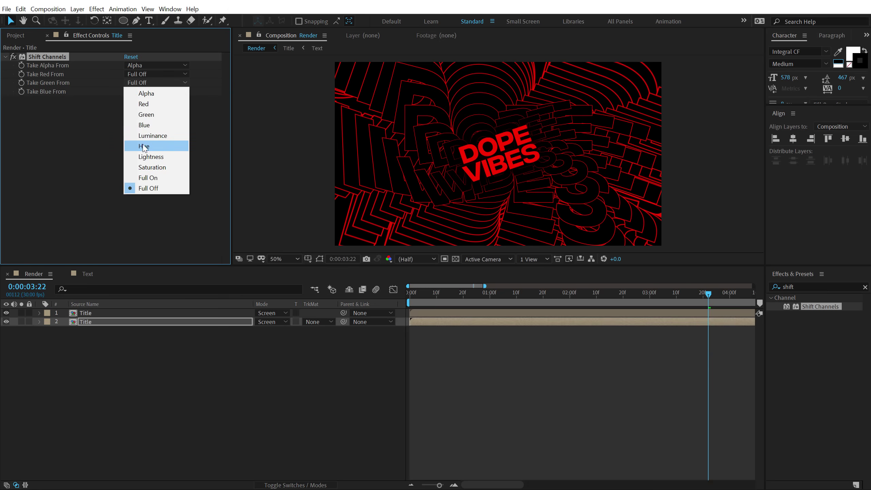
{"action": "left_click", "coordinate": [146, 115]}
Duplicate again into a blue-only copy, then offset the colour copies a frame apart.
{"action": "left_click", "coordinate": [98, 322]}
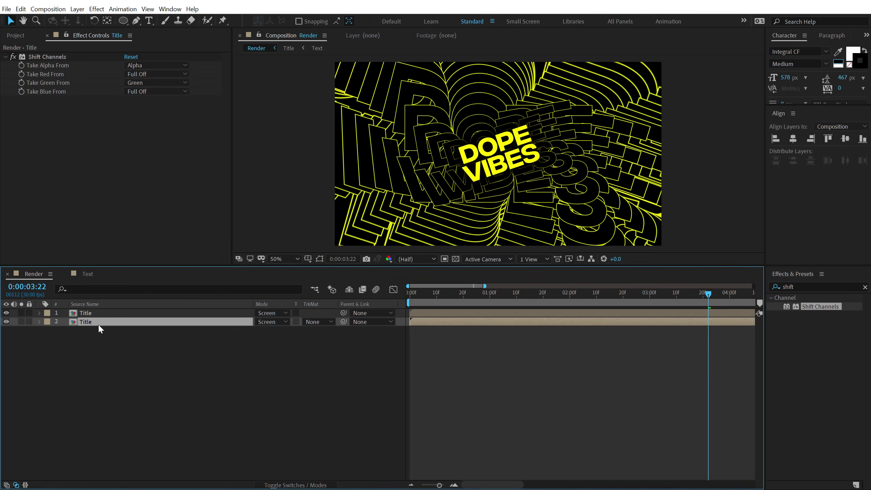
{"action": "key", "text": "ctrl+d"}
{"action": "left_click", "coordinate": [89, 330]}
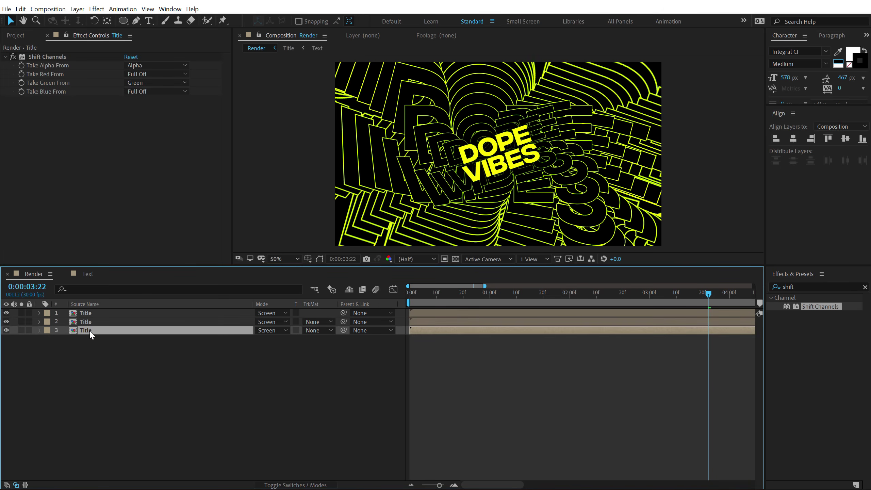
{"action": "left_click", "coordinate": [139, 83]}
{"action": "left_click", "coordinate": [148, 188]}
{"action": "left_click", "coordinate": [137, 91]}
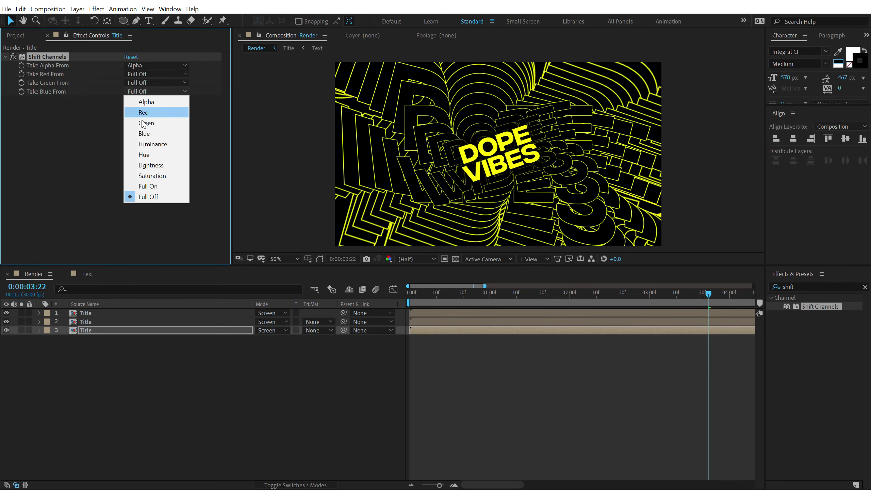
{"action": "left_click", "coordinate": [145, 134]}
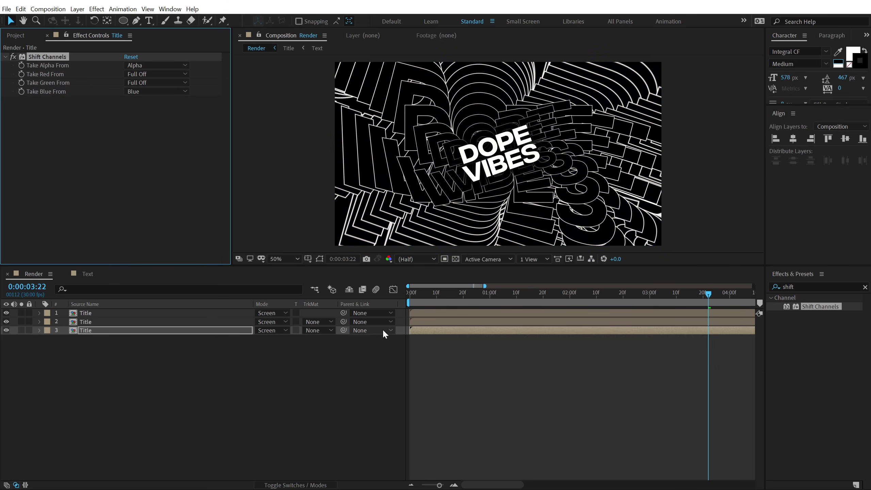
{"action": "left_click_drag", "start_coordinate": [419, 321], "coordinate": [627, 308]}
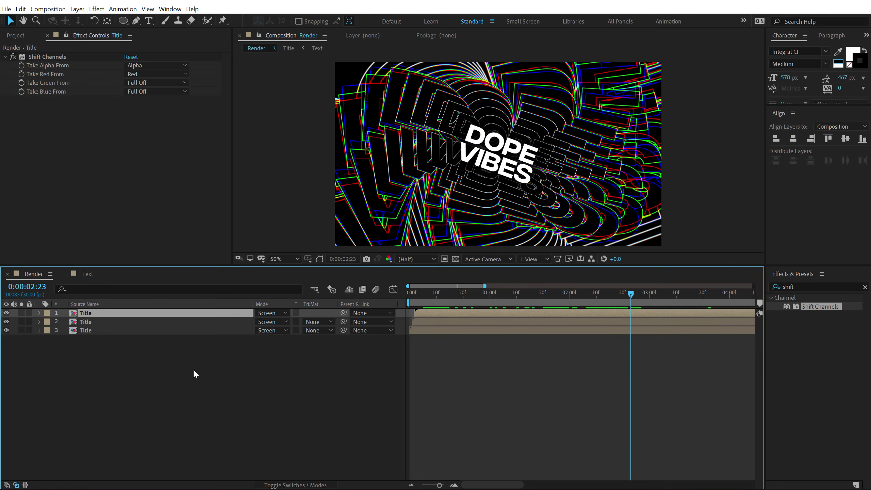
Add a new adjustment layer on top and name it Depth.
{"action": "right_click", "coordinate": [123, 372]}
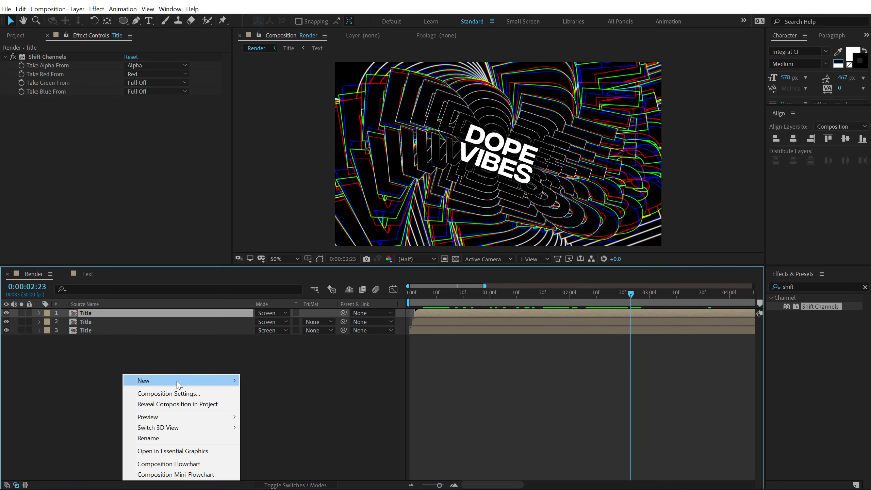
{"action": "mouse_move", "coordinate": [179, 381]}
{"action": "left_click", "coordinate": [275, 456]}
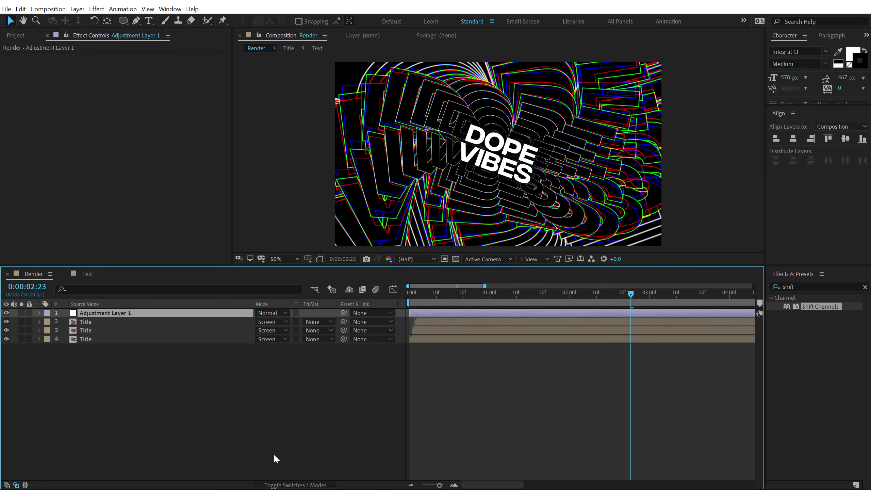
{"action": "key", "text": "Return"}
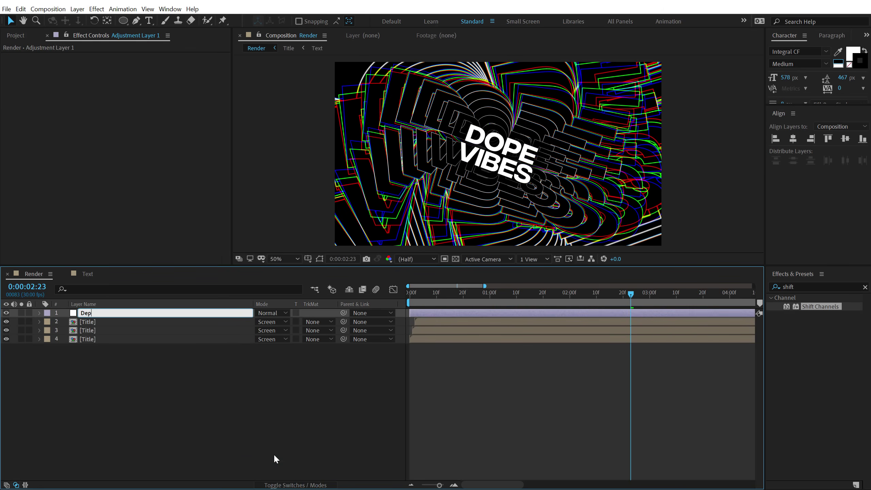
{"action": "key", "text": "Return"}
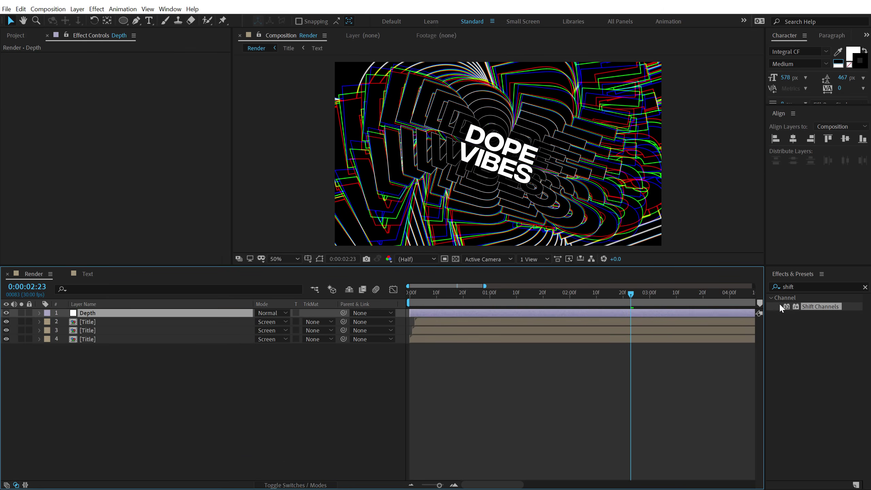
Apply Camera Lens Blur to the Depth layer.
{"action": "left_click", "coordinate": [801, 284]}
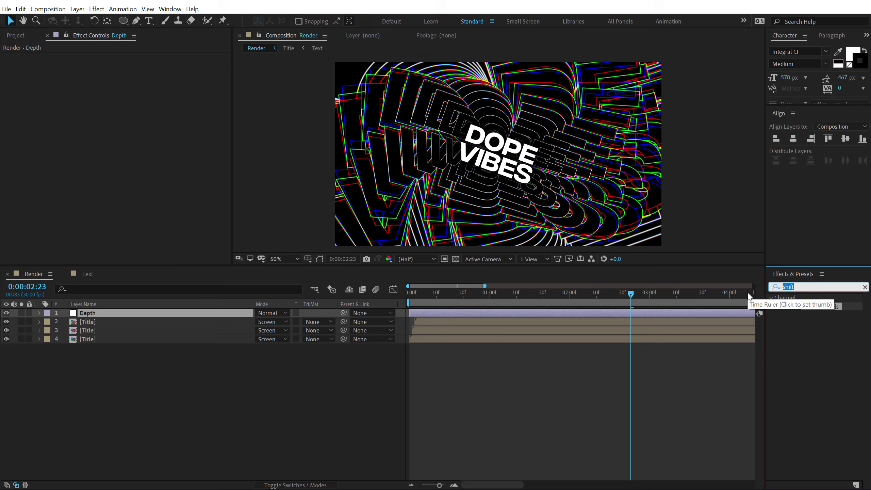
{"action": "type", "text": "came"}
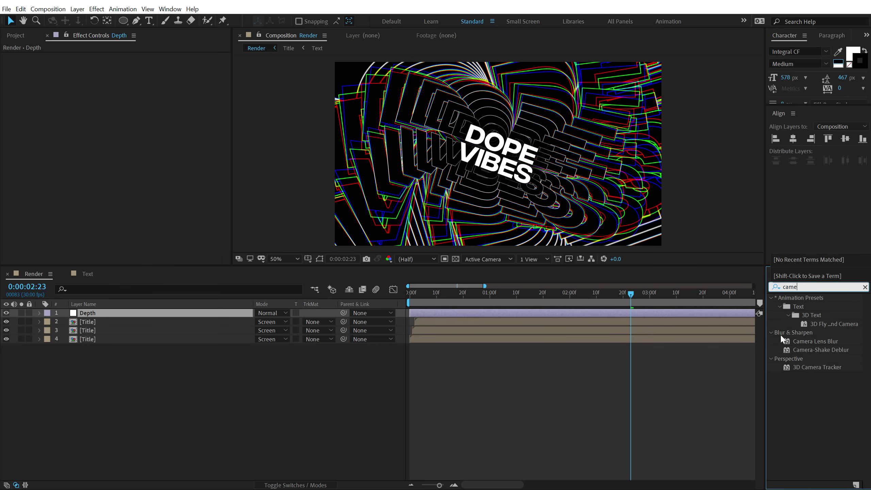
{"action": "left_click_drag", "start_coordinate": [809, 341], "coordinate": [504, 252]}
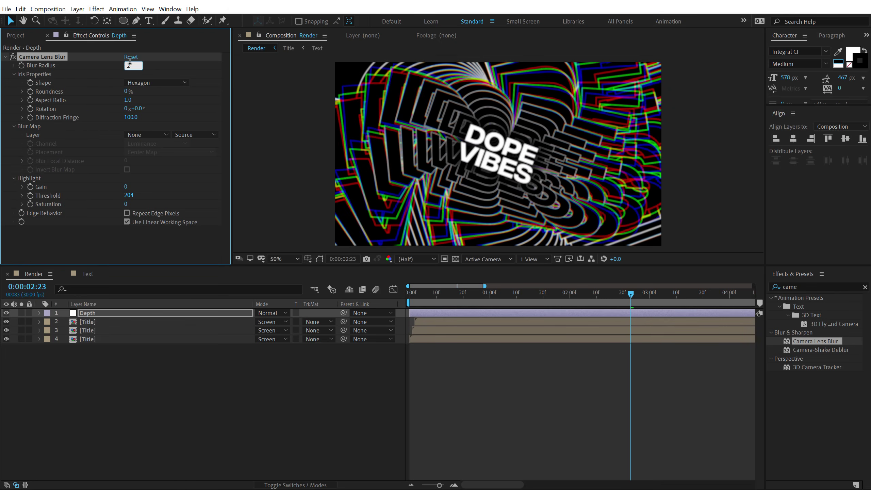
Show the safe-area guides and draw an ellipse mask on the Depth layer.
{"action": "left_click", "coordinate": [123, 20]}
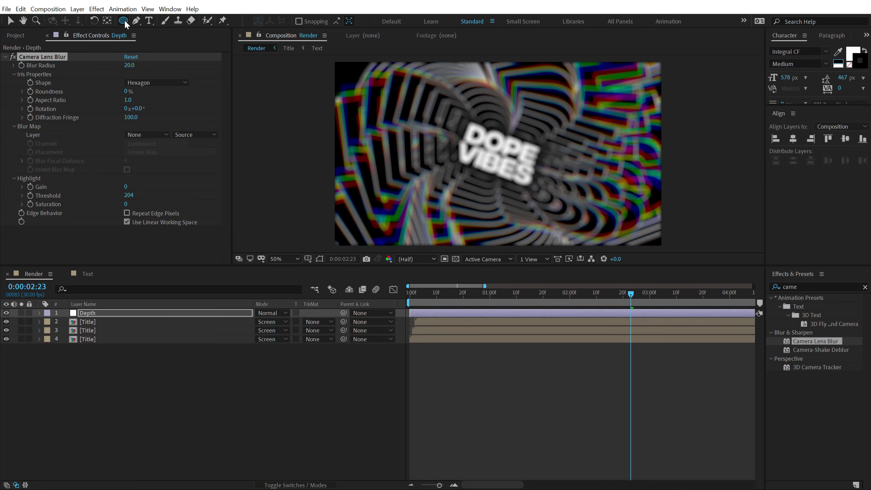
{"action": "left_click", "coordinate": [307, 258]}
{"action": "left_click", "coordinate": [341, 270]}
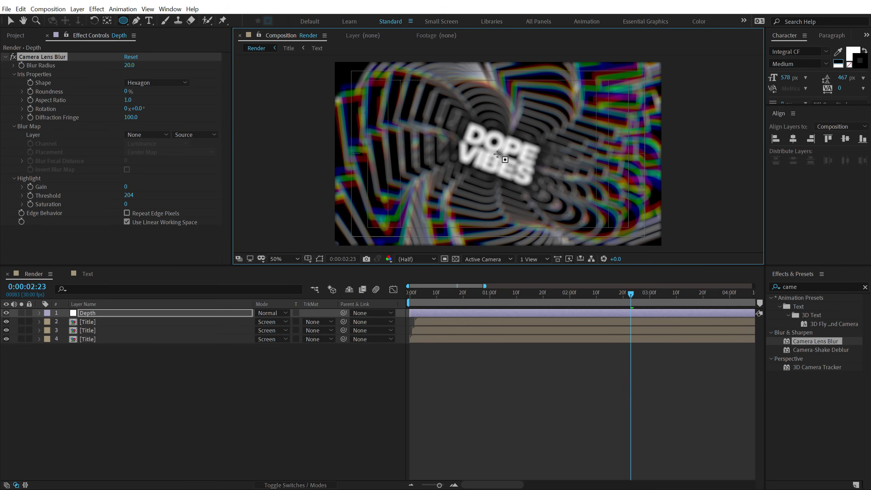
{"action": "left_click_drag", "start_coordinate": [499, 154], "coordinate": [636, 241]}
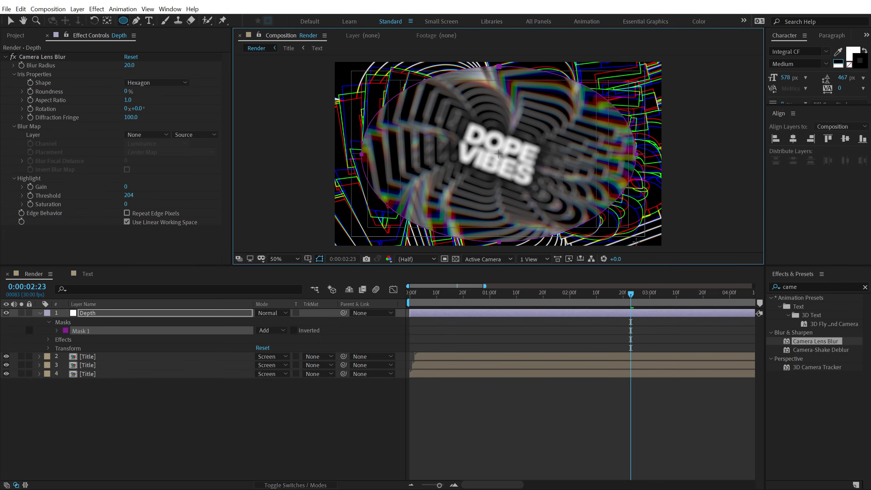
Invert the mask and set its feather to 400 pixels.
{"action": "left_click", "coordinate": [293, 331]}
{"action": "key", "text": "f"}
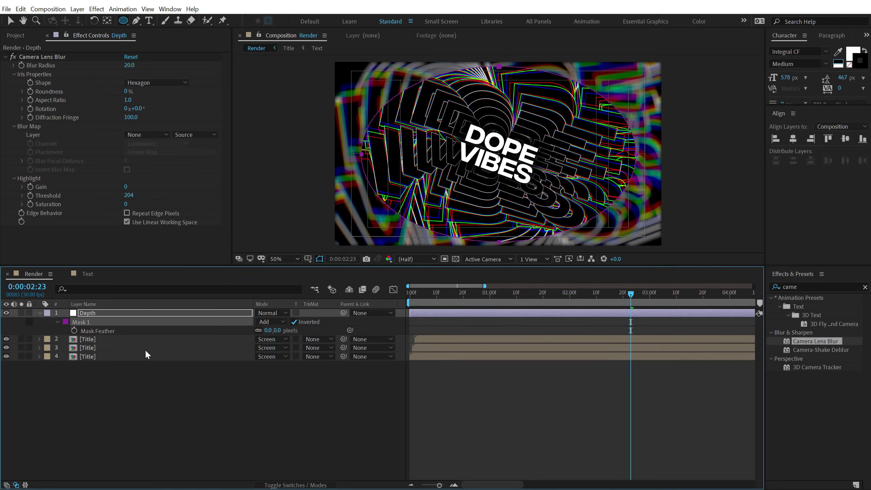
{"action": "left_click", "coordinate": [279, 330]}
{"action": "type", "text": "400"}
{"action": "key", "text": "Return"}
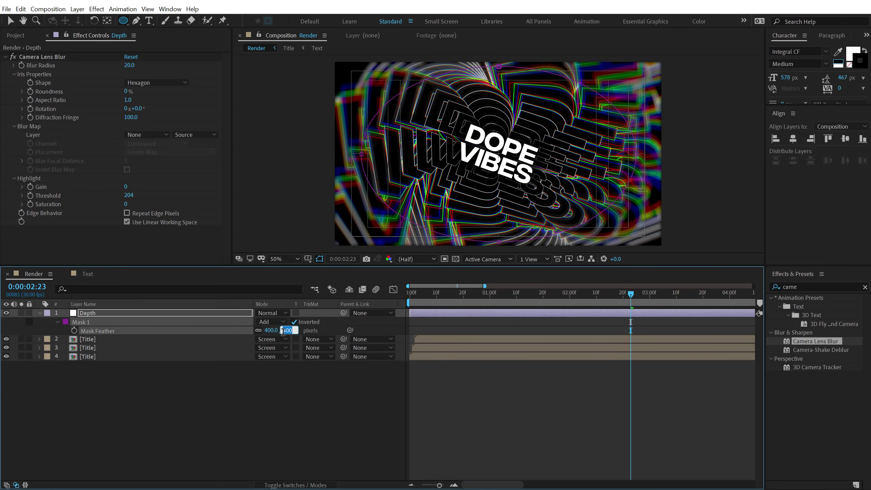
Deselect Depth and scrub through the animation to check the edge blur vignette.
{"action": "left_click", "coordinate": [215, 401]}
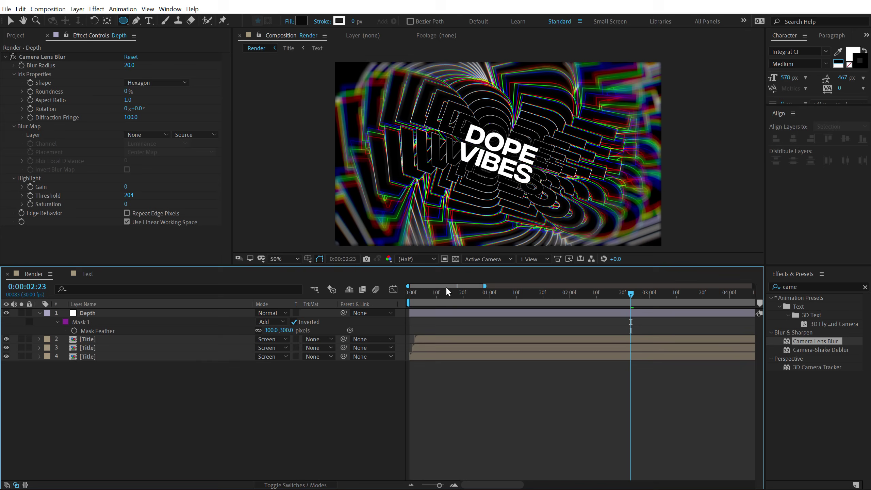
{"action": "left_click", "coordinate": [425, 293]}
{"action": "left_click_drag", "start_coordinate": [432, 295], "coordinate": [715, 307]}
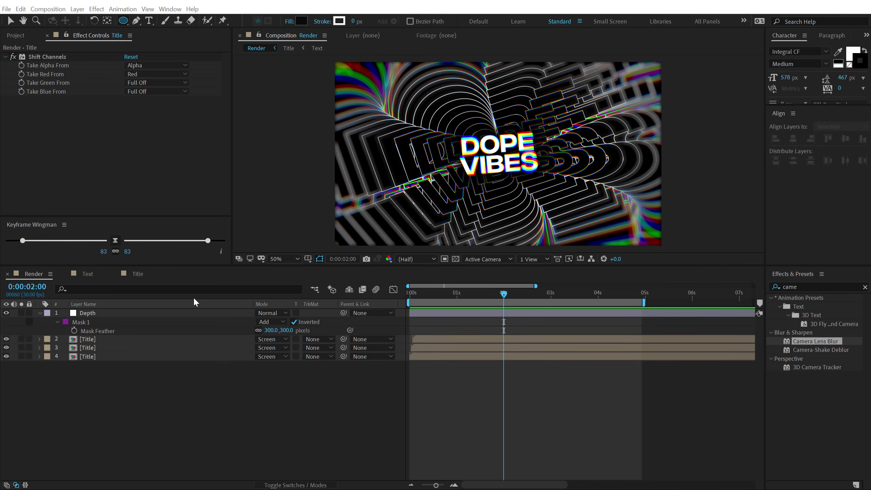
Collapse the Depth layer, switch to the Text comp, and set the time to 2 seconds.
{"action": "left_click", "coordinate": [110, 387]}
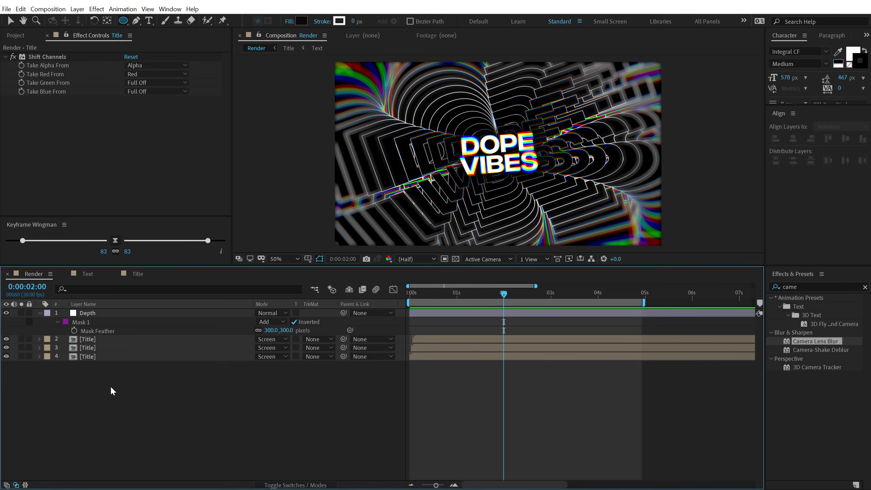
{"action": "left_click", "coordinate": [40, 313]}
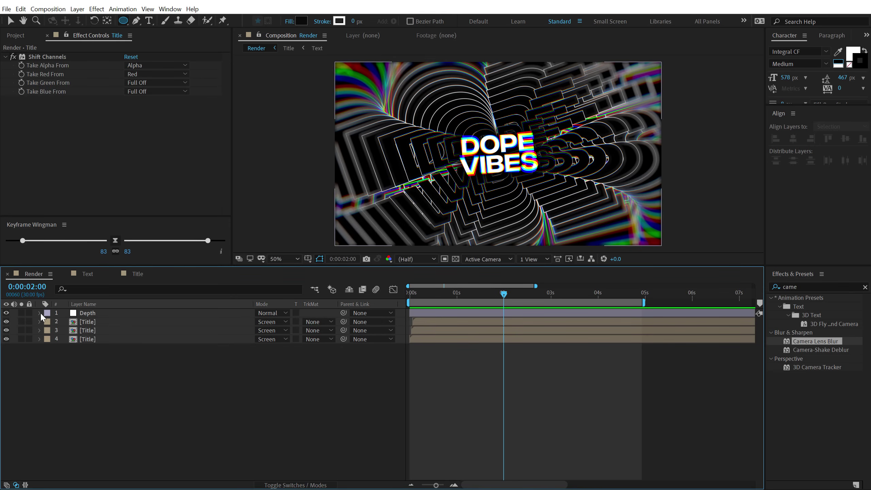
{"action": "left_click", "coordinate": [89, 273]}
{"action": "left_click", "coordinate": [430, 295]}
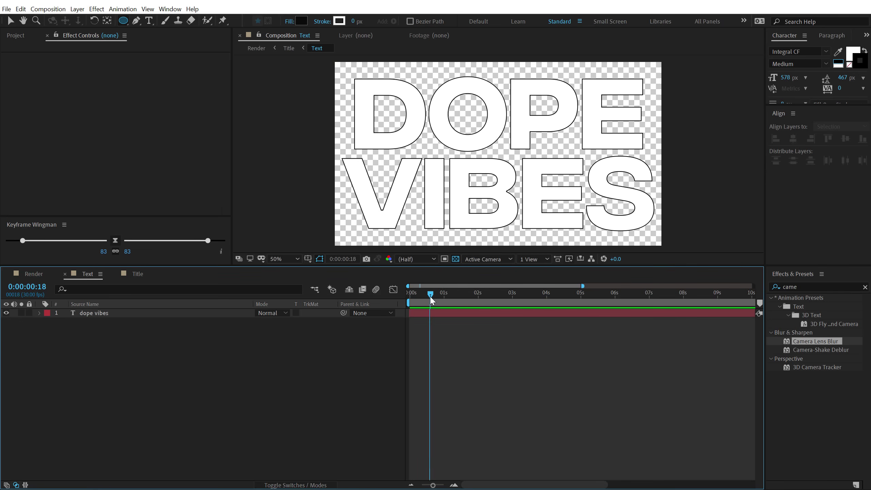
{"action": "left_click_drag", "start_coordinate": [475, 302], "coordinate": [478, 303]}
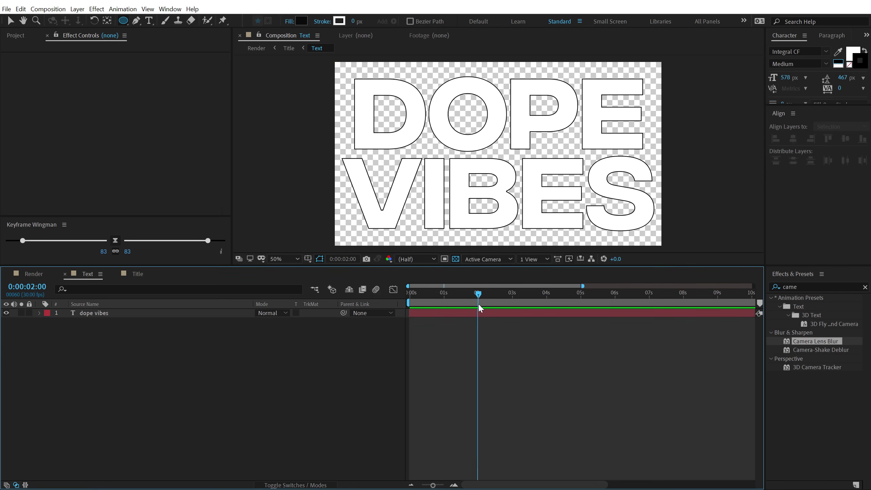
Keyframe the dope vibes Scale at 100% at 2s, 60% at 3s, 100% at 4s.
{"action": "left_click", "coordinate": [101, 312]}
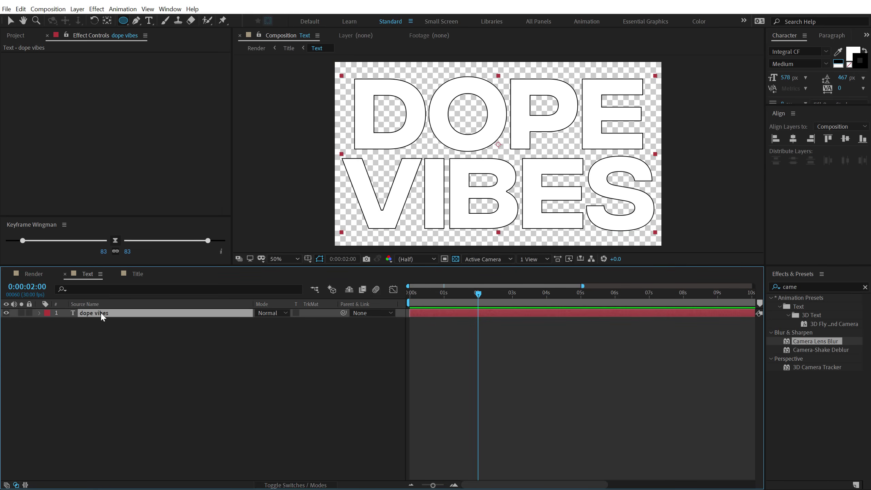
{"action": "key", "text": "s"}
{"action": "left_click", "coordinate": [65, 322]}
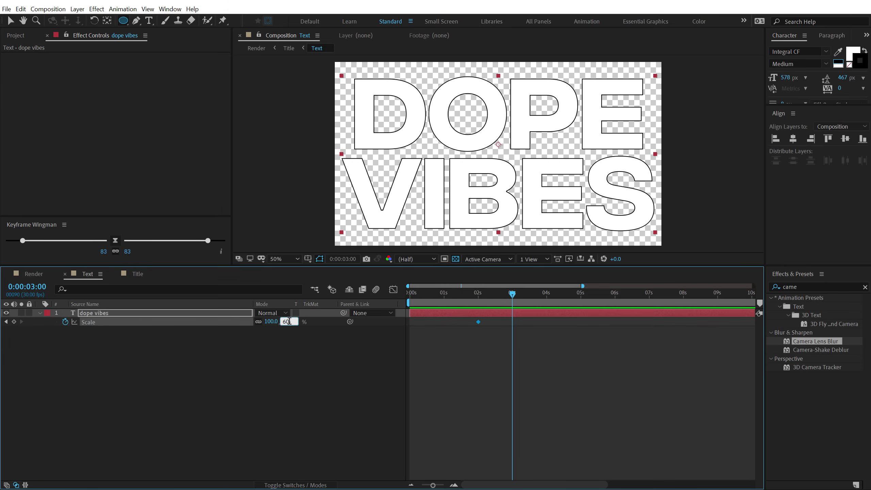
{"action": "key", "text": "Return"}
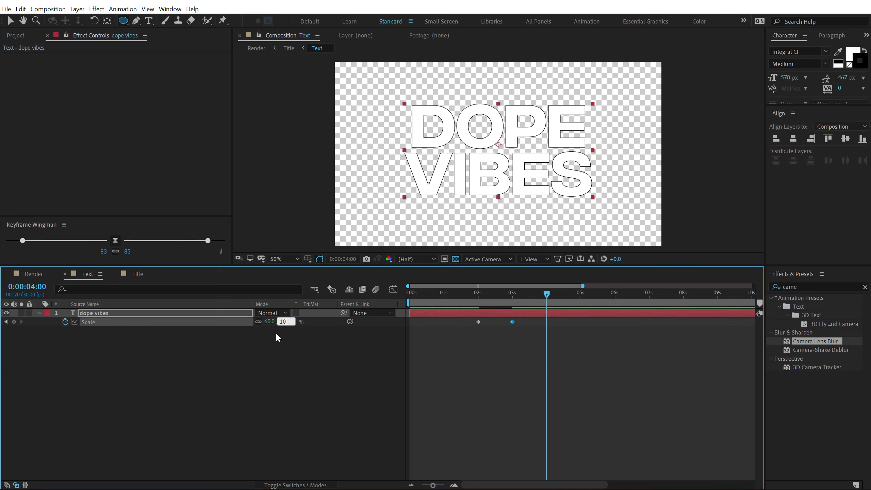
{"action": "type", "text": "0"}
{"action": "left_click", "coordinate": [482, 383]}
{"action": "left_click_drag", "start_coordinate": [461, 363], "coordinate": [546, 321]}
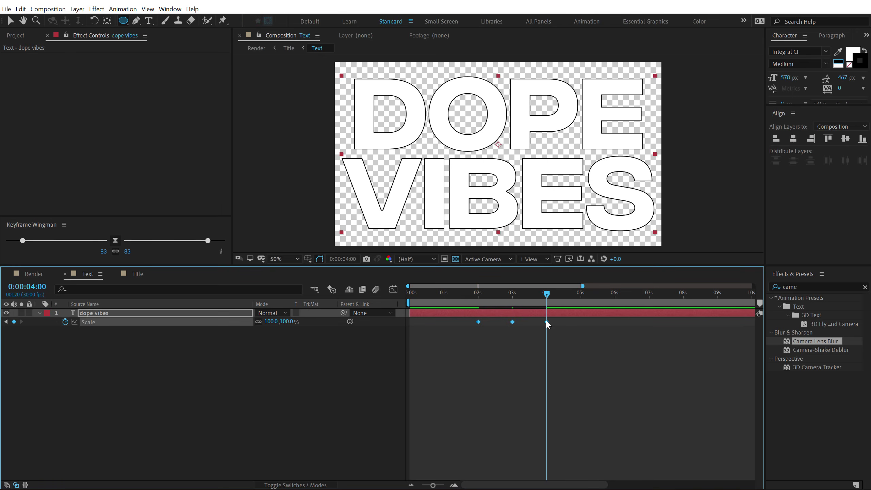
Apply Easy Ease to the selected Scale keyframes.
{"action": "right_click", "coordinate": [547, 324]}
{"action": "mouse_move", "coordinate": [633, 437]}
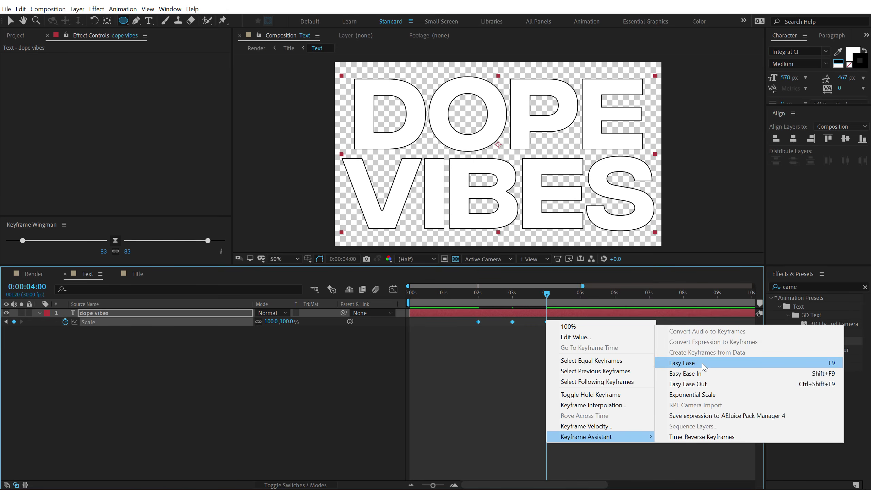
{"action": "left_click", "coordinate": [702, 366]}
In the Scale speed graph, drag the influence handles around 3:00 and 4:00 to sharpen the peaks.
{"action": "left_click", "coordinate": [393, 289]}
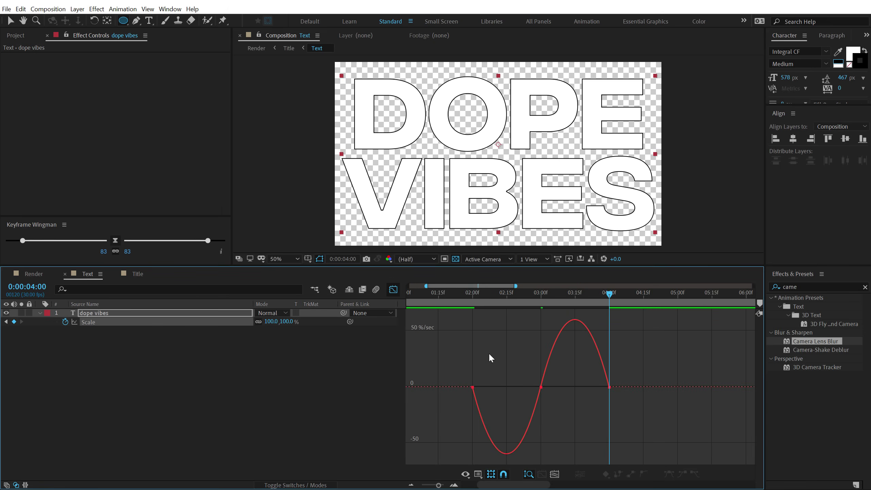
{"action": "scroll", "coordinate": [526, 347], "scroll_direction": "up", "scroll_amount": 3}
{"action": "scroll", "coordinate": [515, 339], "scroll_direction": "down", "scroll_amount": 3}
{"action": "left_click", "coordinate": [501, 294]}
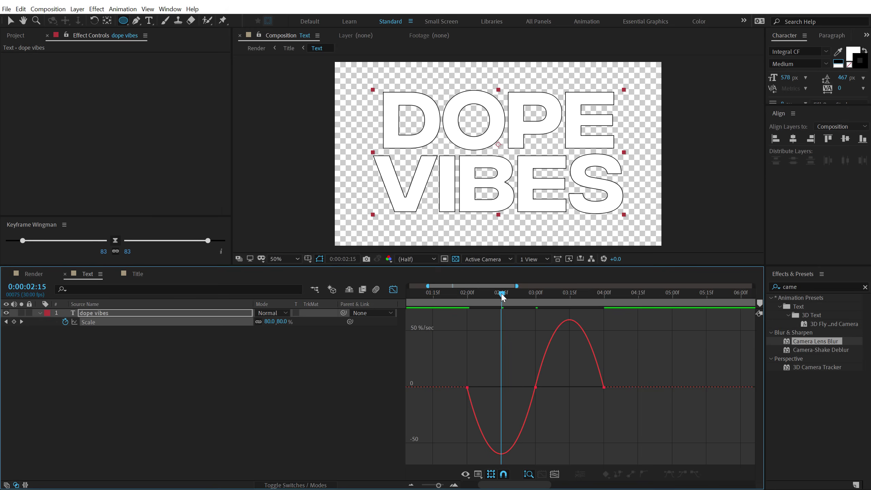
{"action": "scroll", "coordinate": [484, 355], "scroll_direction": "up", "scroll_amount": 2}
{"action": "left_click_drag", "start_coordinate": [419, 371], "coordinate": [507, 386]}
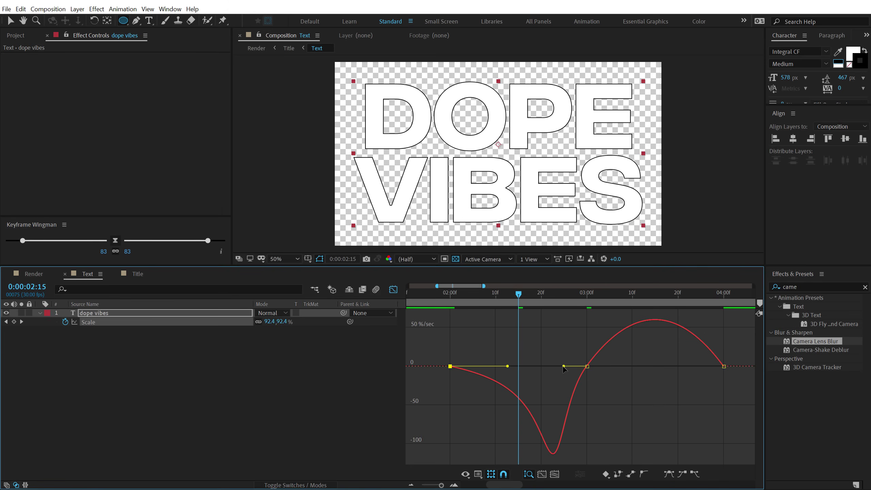
{"action": "left_click_drag", "start_coordinate": [563, 366], "coordinate": [530, 369]}
{"action": "left_click", "coordinate": [655, 293]}
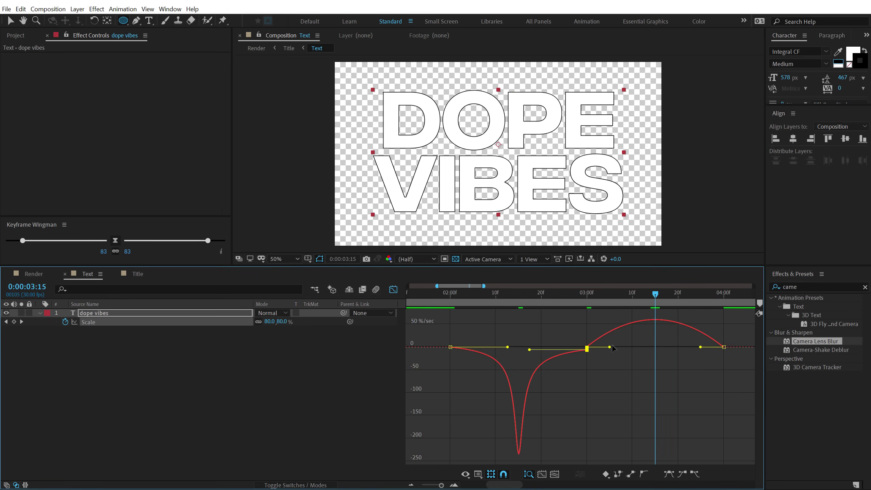
{"action": "left_click_drag", "start_coordinate": [612, 346], "coordinate": [644, 354]}
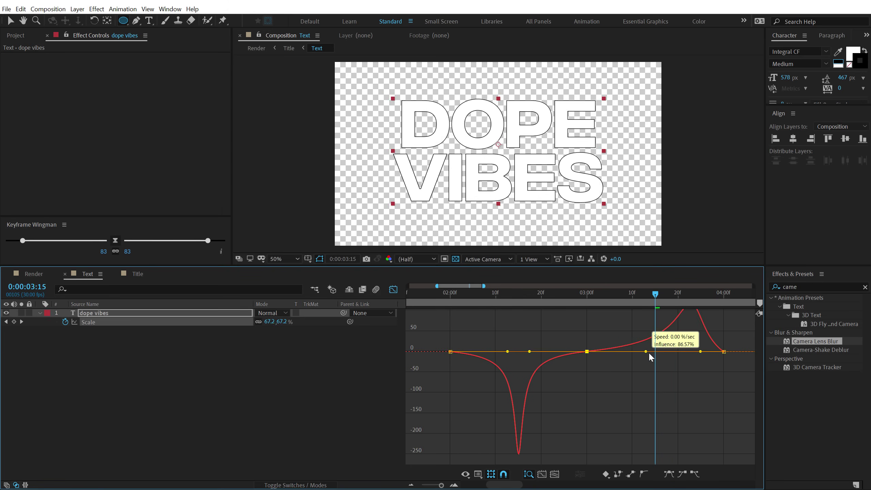
{"action": "left_click_drag", "start_coordinate": [700, 364], "coordinate": [663, 363]}
Preview the scale pulse from 2:01, then return to the Render composition.
{"action": "left_click", "coordinate": [455, 293]}
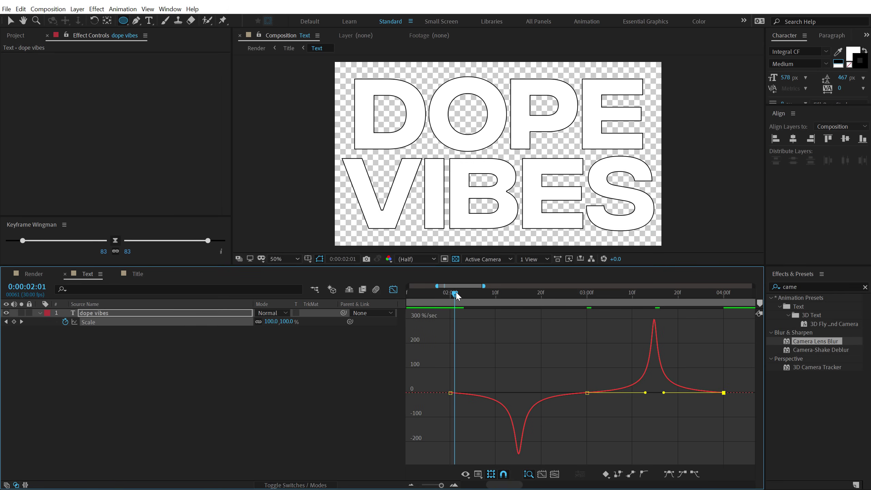
{"action": "key", "text": "space"}
{"action": "key", "text": "space"}
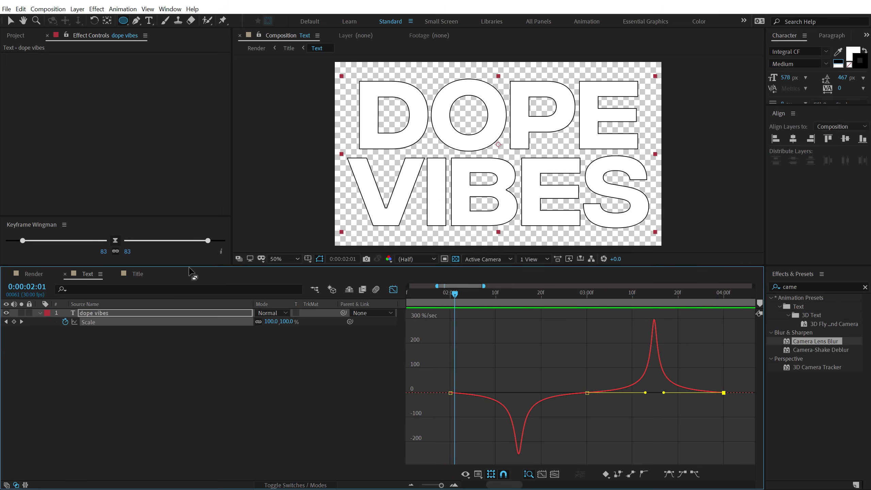
{"action": "left_click", "coordinate": [45, 271]}
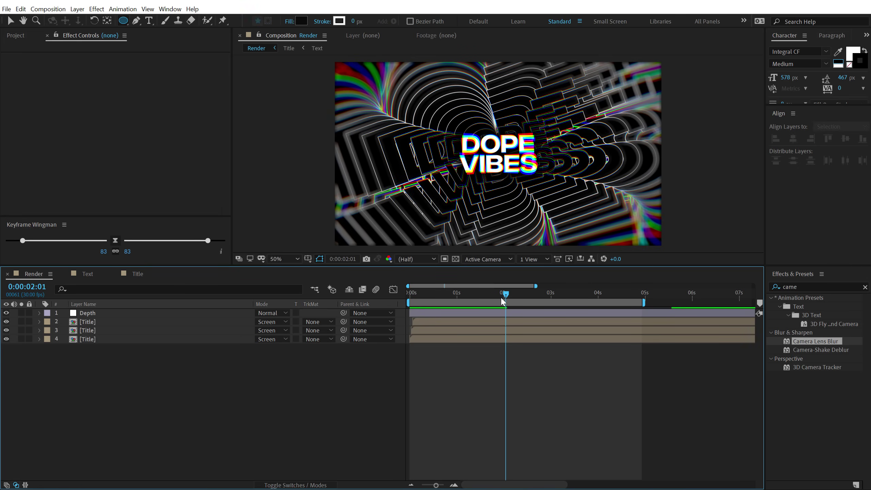
{"action": "key", "text": "space"}
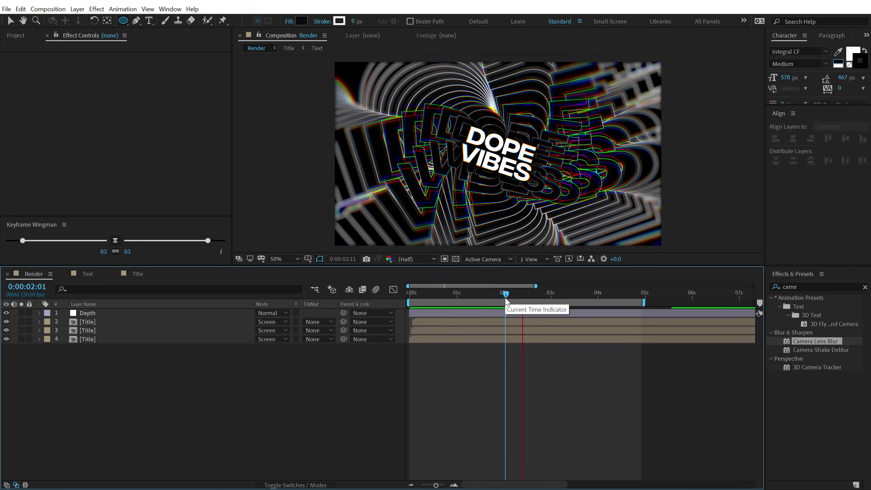